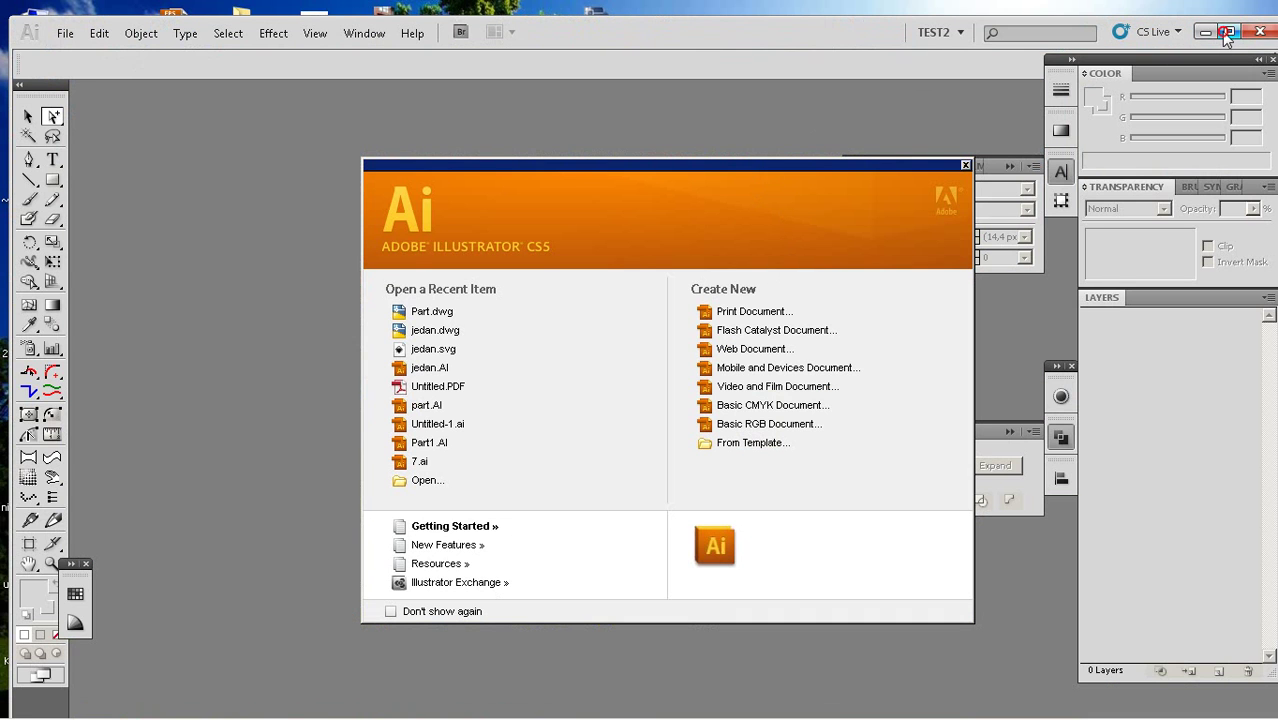
Create a new Basic RGB document 100 mm wide and 100 mm high, with millimetres as units.
{"action": "left_click", "coordinate": [1226, 32]}
{"action": "left_click_drag", "start_coordinate": [867, 168], "coordinate": [796, 146]}
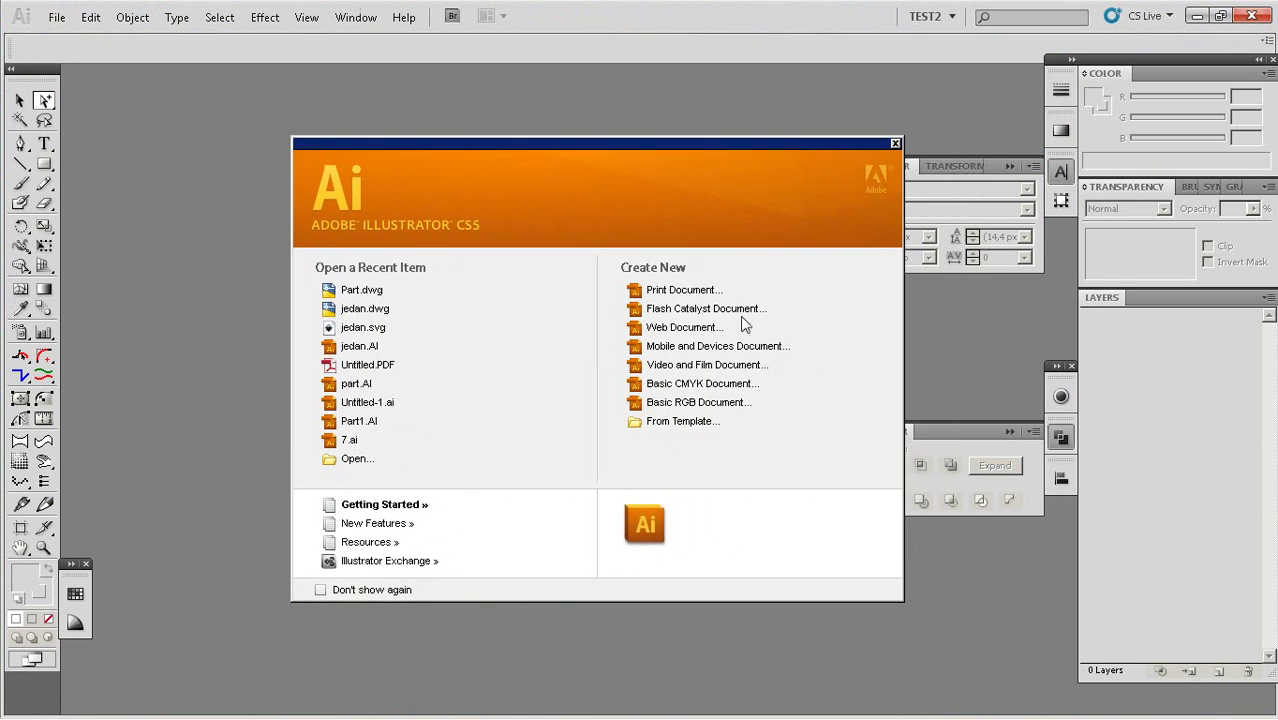
{"action": "left_click", "coordinate": [686, 405]}
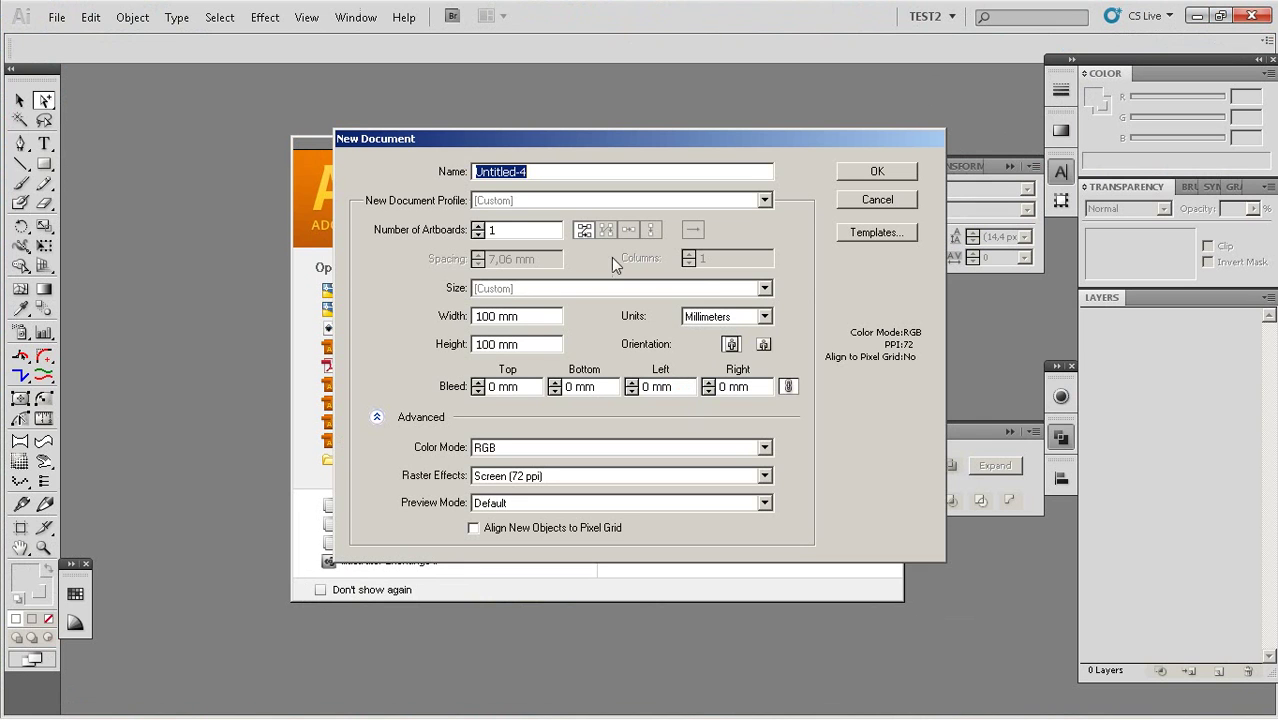
{"action": "left_click", "coordinate": [766, 316]}
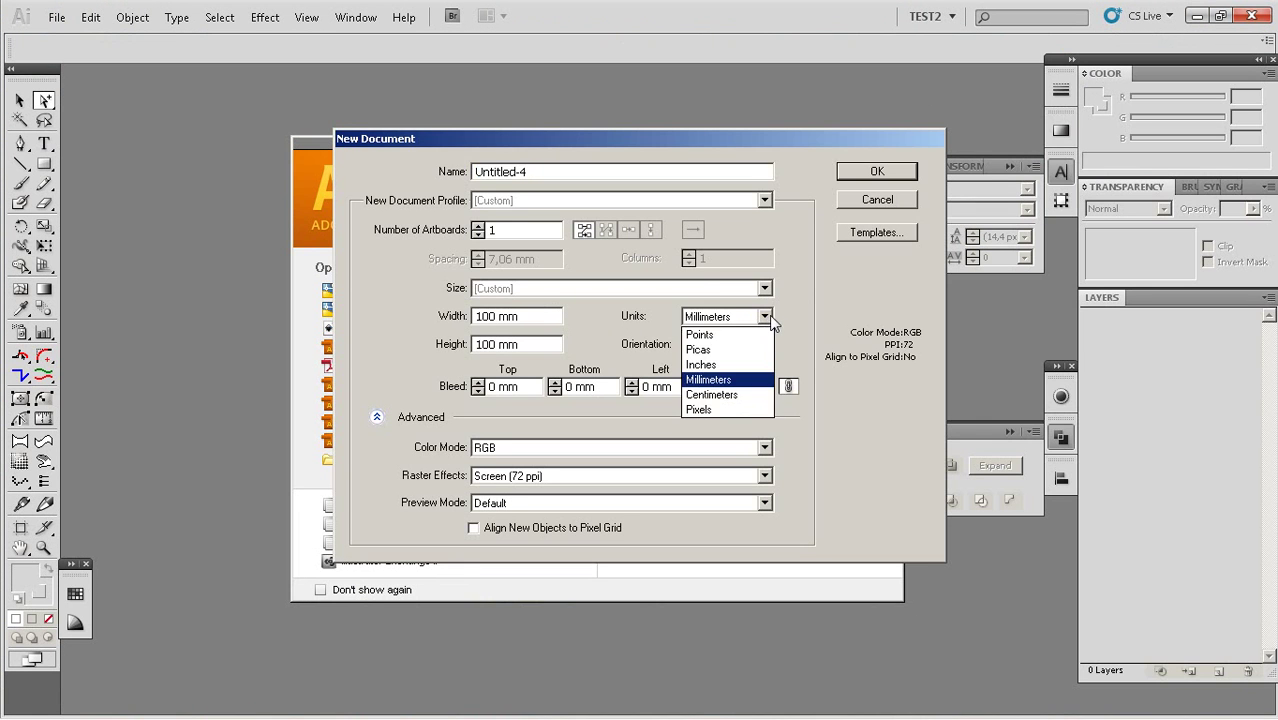
{"action": "left_click", "coordinate": [748, 380]}
{"action": "left_click_drag", "start_coordinate": [532, 316], "coordinate": [465, 318]}
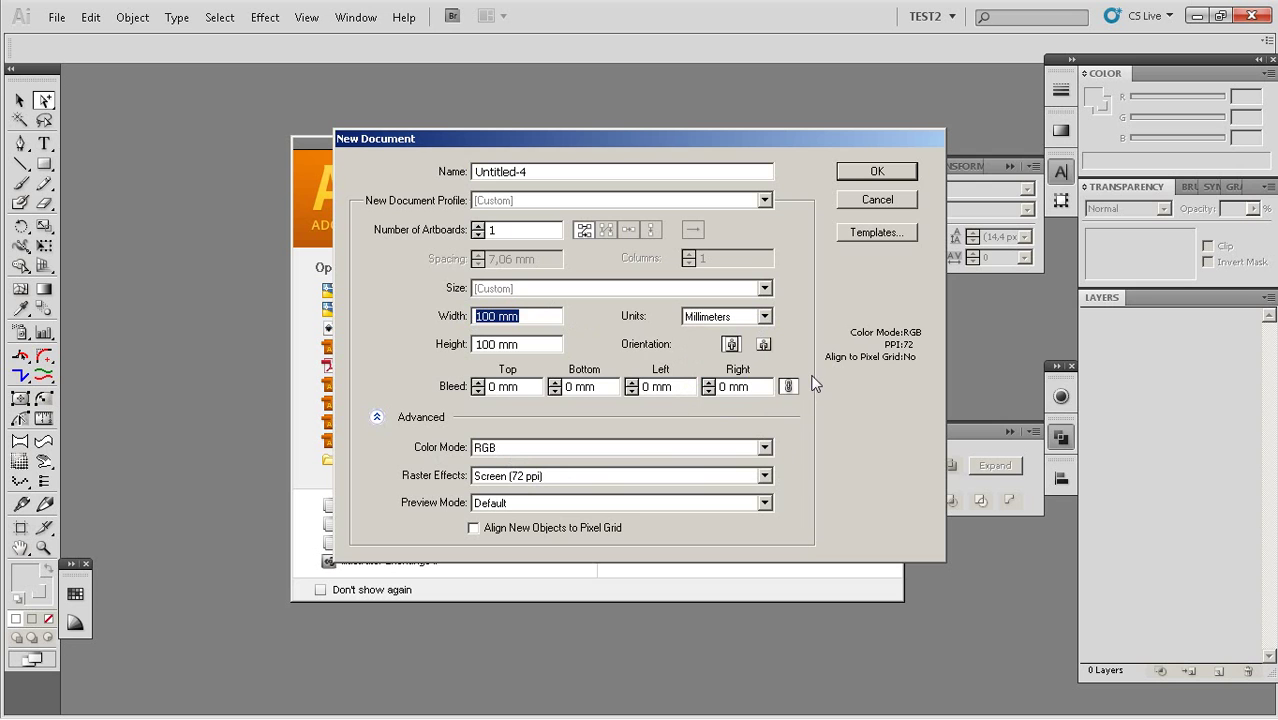
{"action": "left_click", "coordinate": [879, 171]}
Open the file test.ai from the Desktop.
{"action": "key", "text": "f"}
{"action": "left_click_drag", "start_coordinate": [665, 436], "coordinate": [572, 384]}
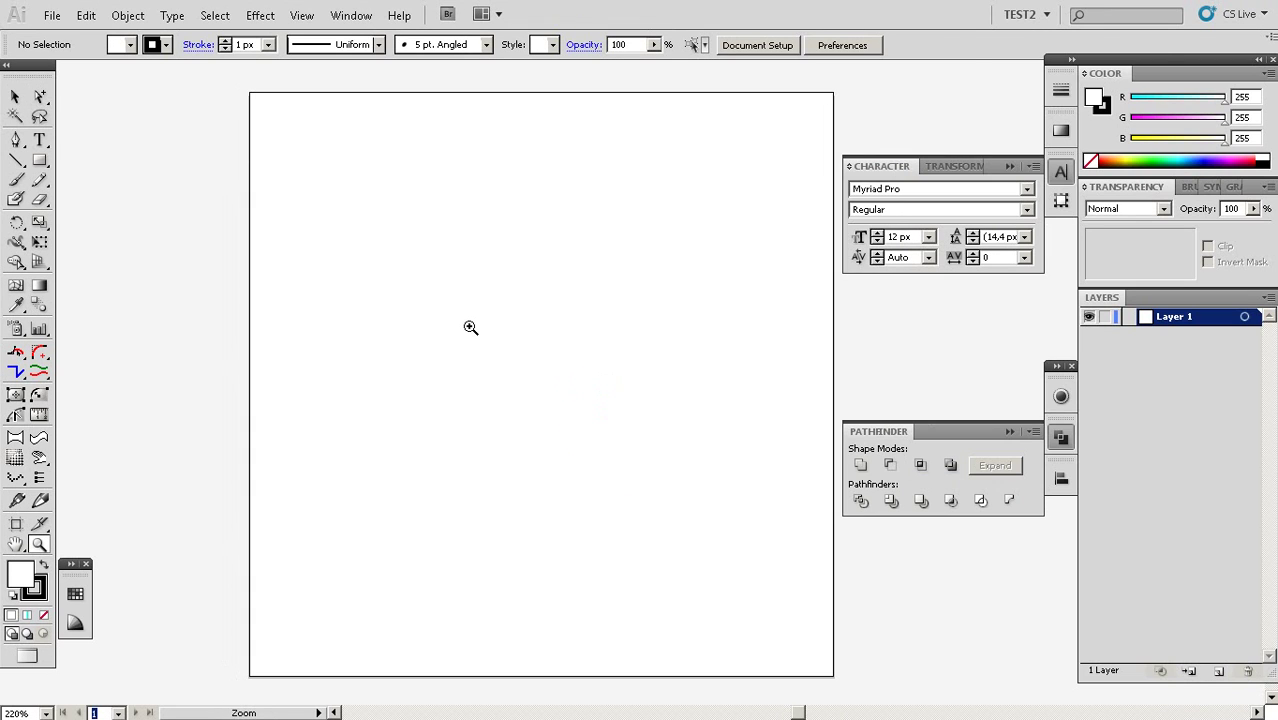
{"action": "key", "text": "t"}
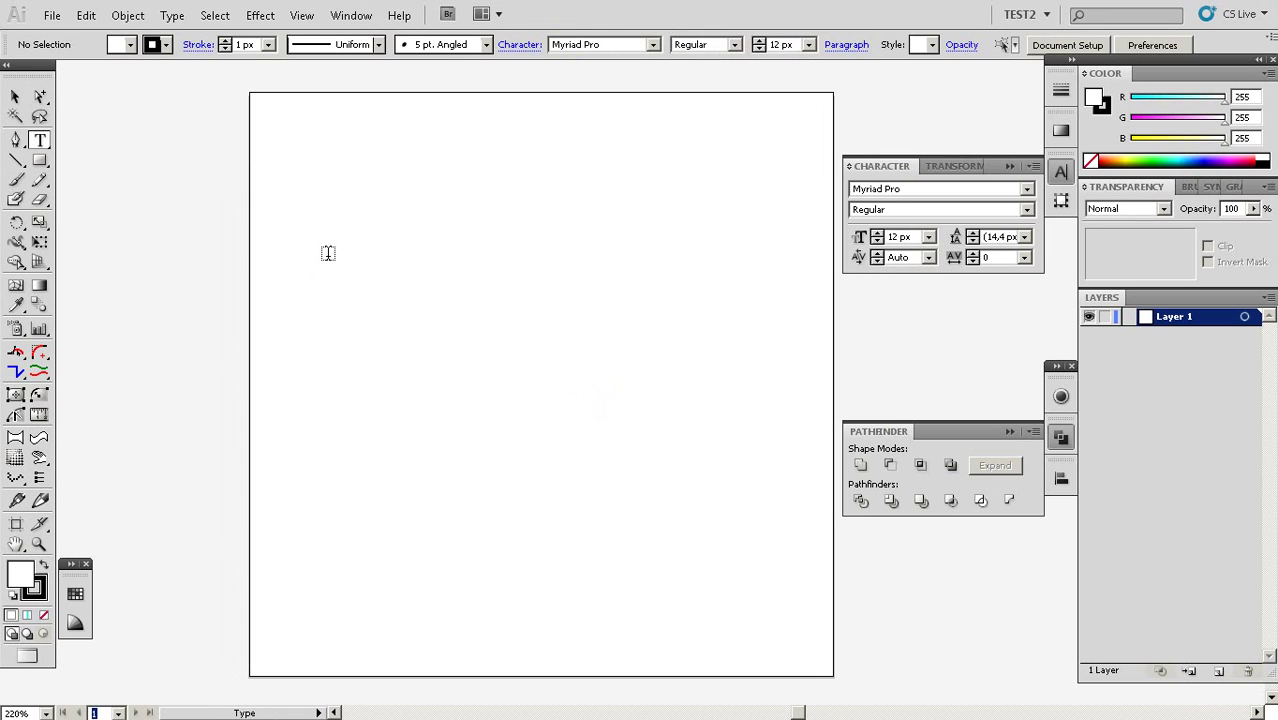
{"action": "key", "text": "alt+f"}
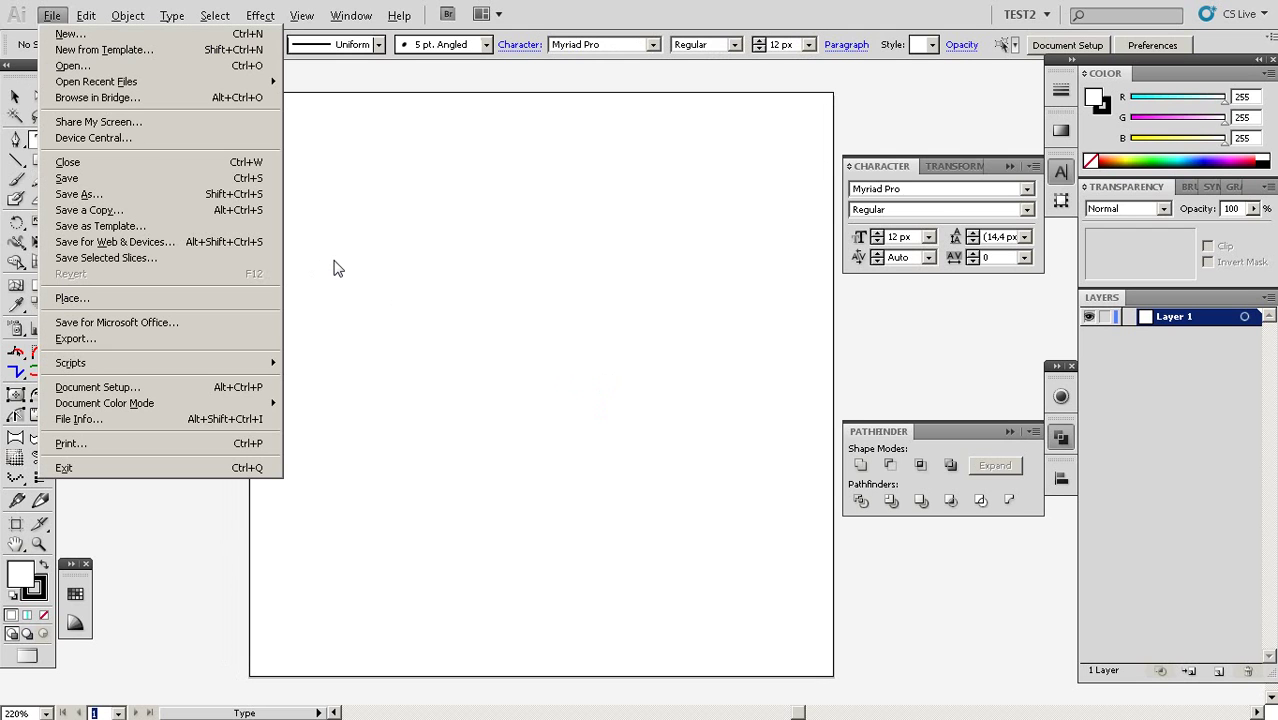
{"action": "key", "text": "o"}
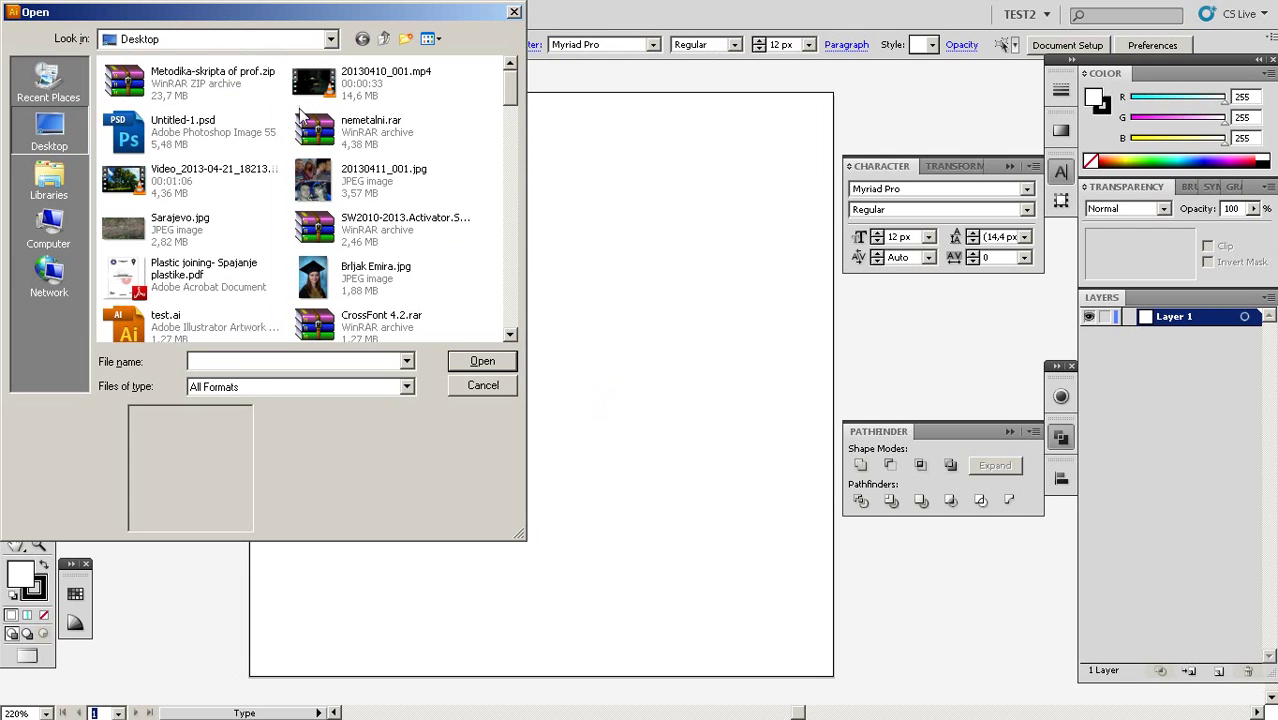
{"action": "left_click", "coordinate": [197, 316]}
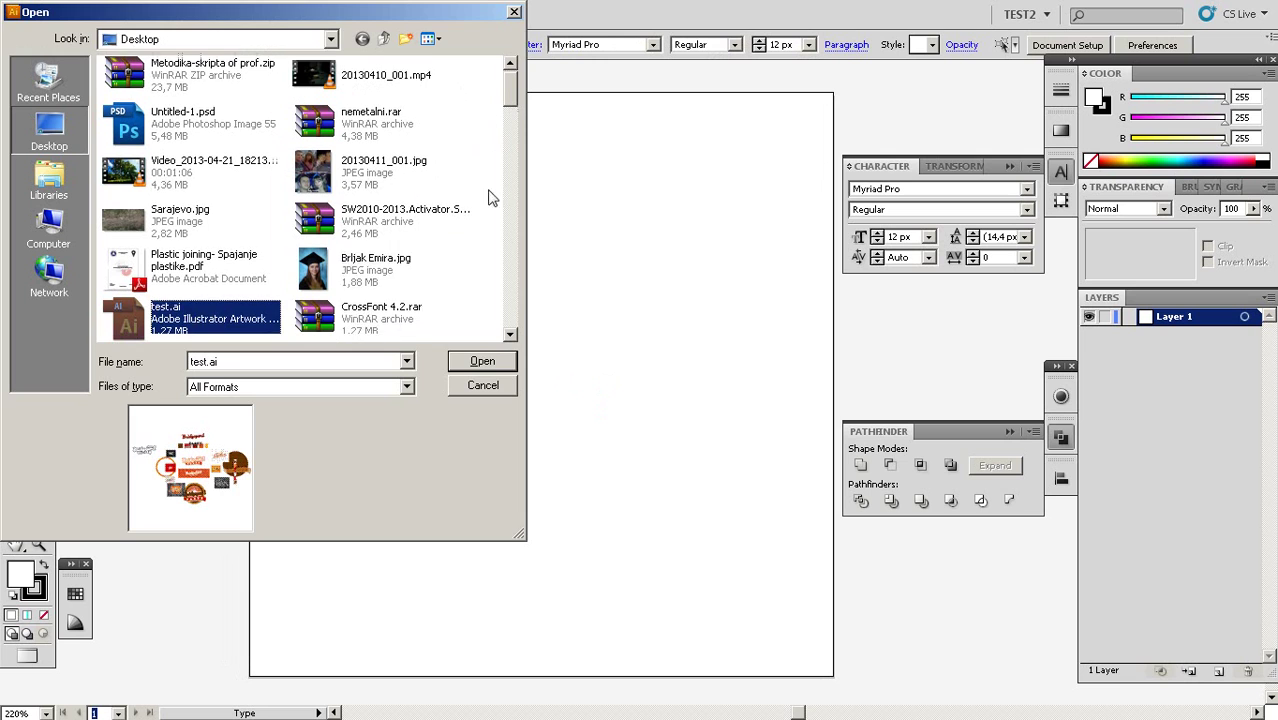
{"action": "left_click", "coordinate": [471, 365]}
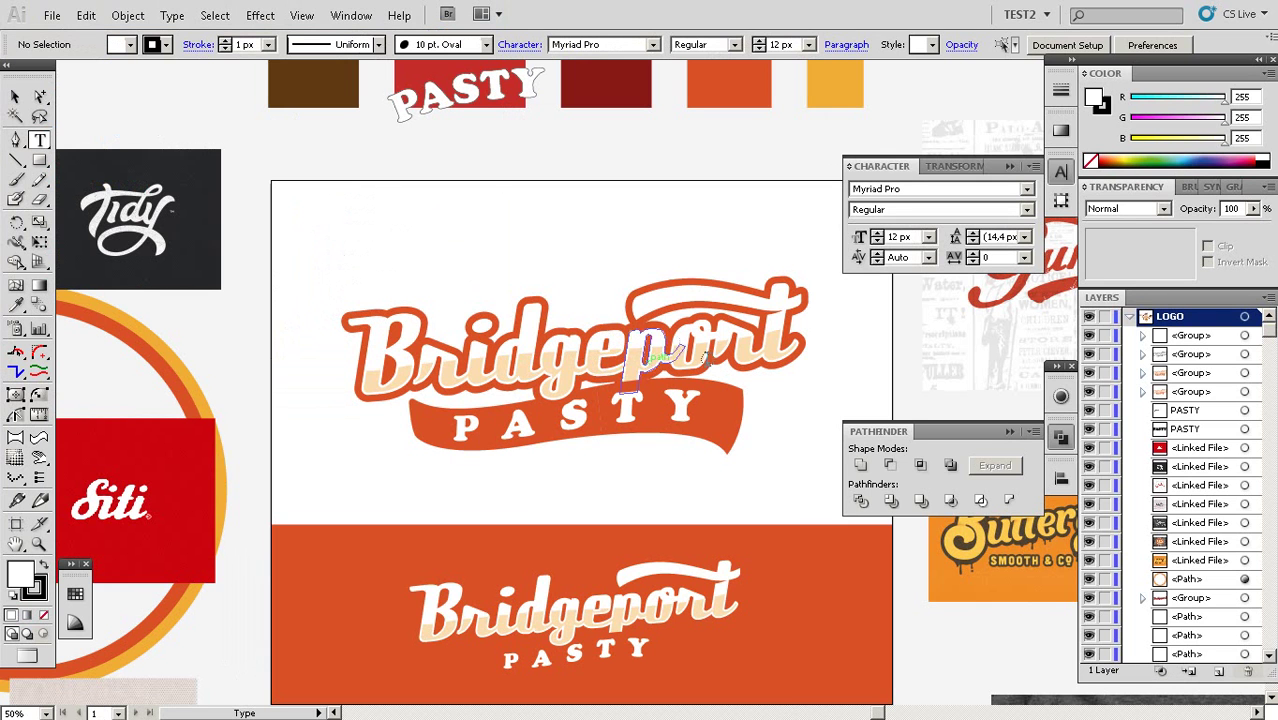
Copy the white Bridgeport lettering group from the main logo into the new 100 mm document.
{"action": "key", "text": "a"}
{"action": "left_click", "coordinate": [785, 308]}
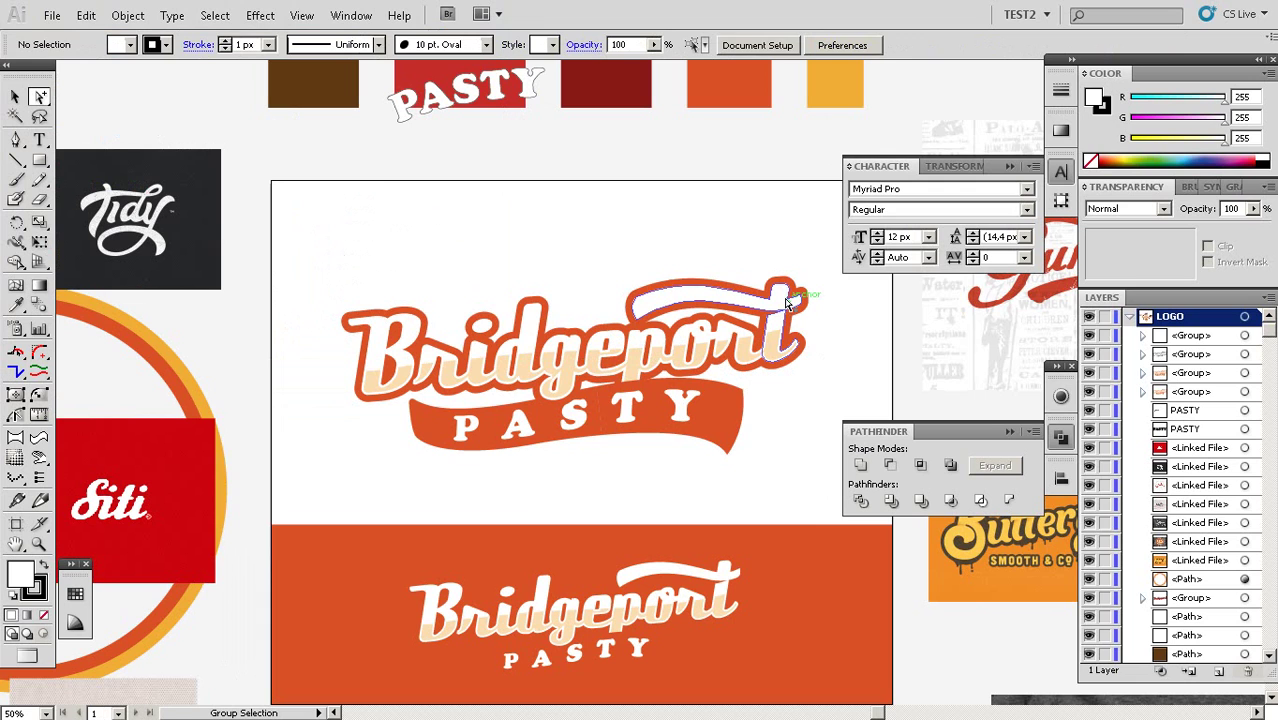
{"action": "left_click", "coordinate": [787, 304]}
{"action": "key", "text": "v"}
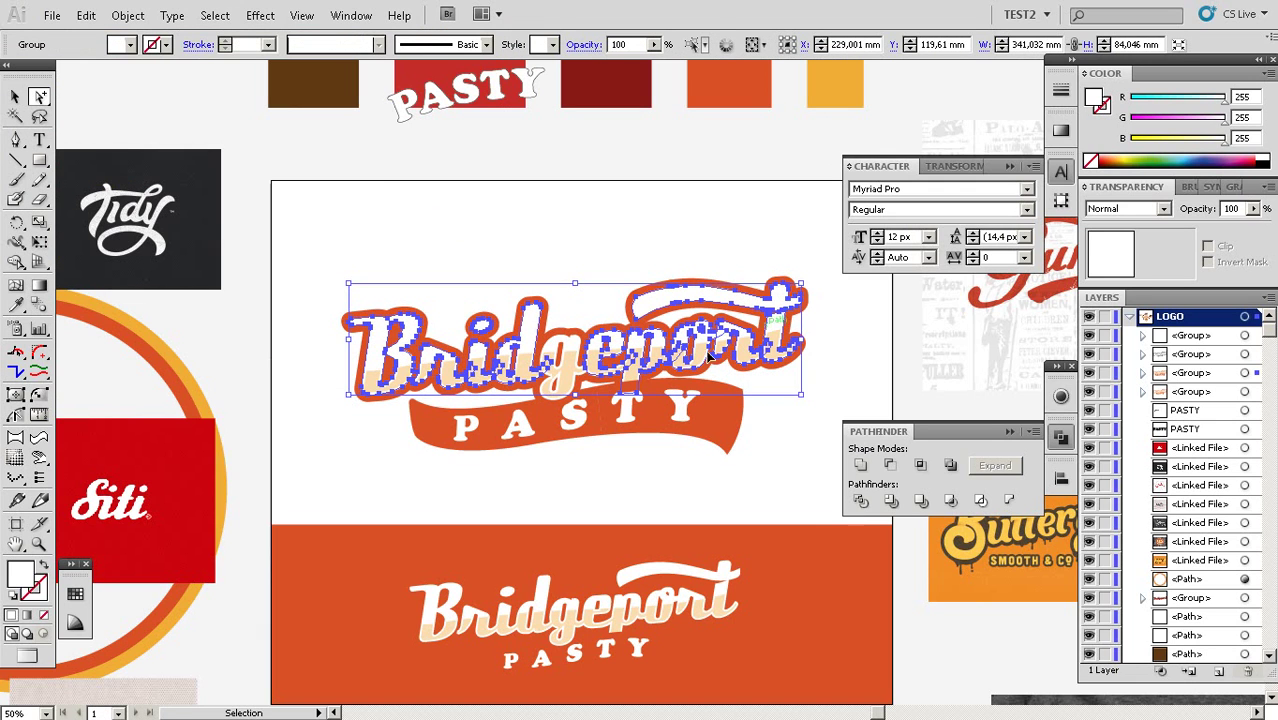
{"action": "left_click", "coordinate": [566, 356], "text": "shift"}
{"action": "key", "text": "a"}
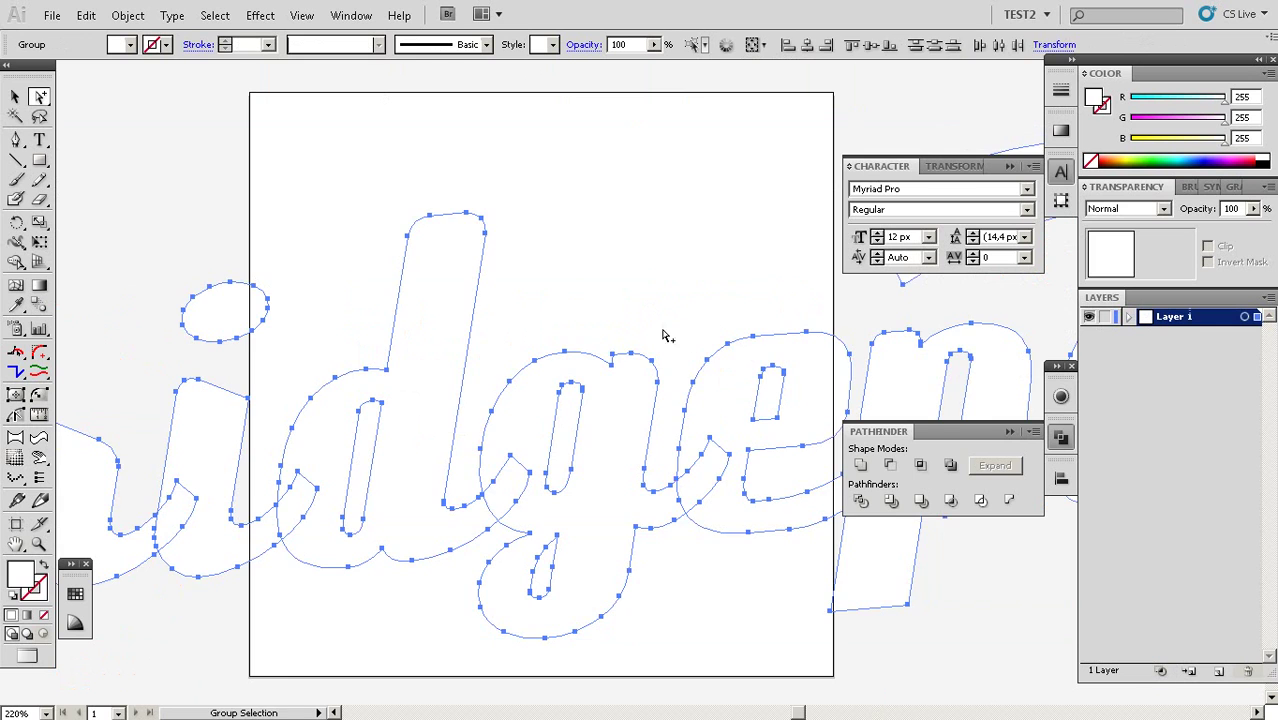
Scale the Bridgeport lettering down to about 69 mm wide so that it fits inside the artboard.
{"action": "key", "text": "z"}
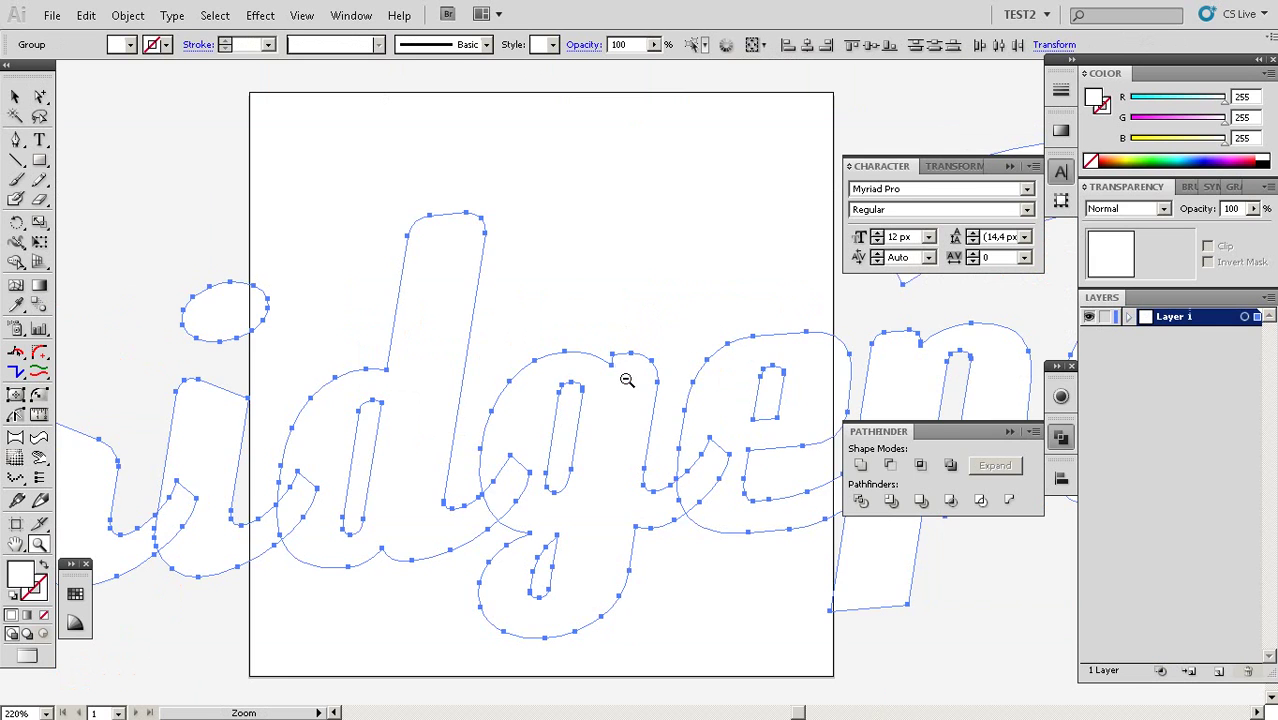
{"action": "left_click", "coordinate": [627, 379], "text": "alt"}
{"action": "left_click", "coordinate": [627, 379], "text": "alt"}
{"action": "left_click", "coordinate": [627, 379], "text": "alt"}
{"action": "left_click_drag", "start_coordinate": [667, 363], "coordinate": [551, 365]}
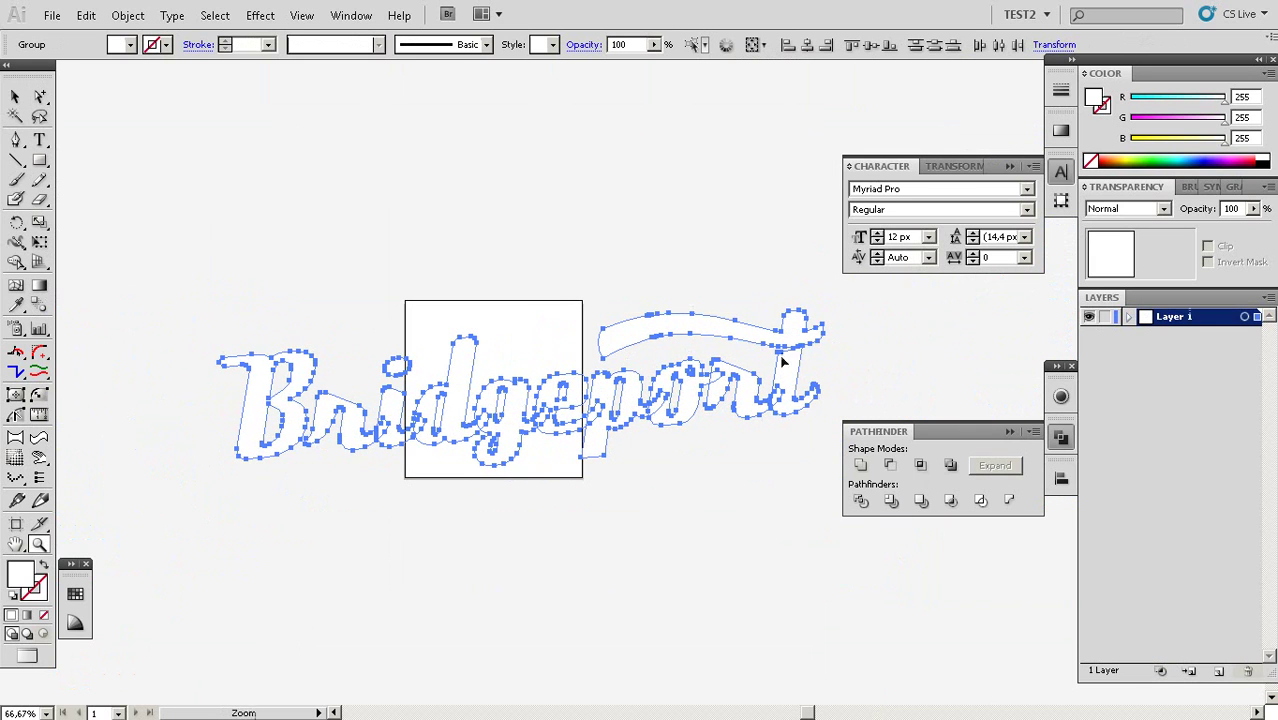
{"action": "key", "text": "v"}
{"action": "left_click_drag", "start_coordinate": [822, 312], "coordinate": [521, 392]}
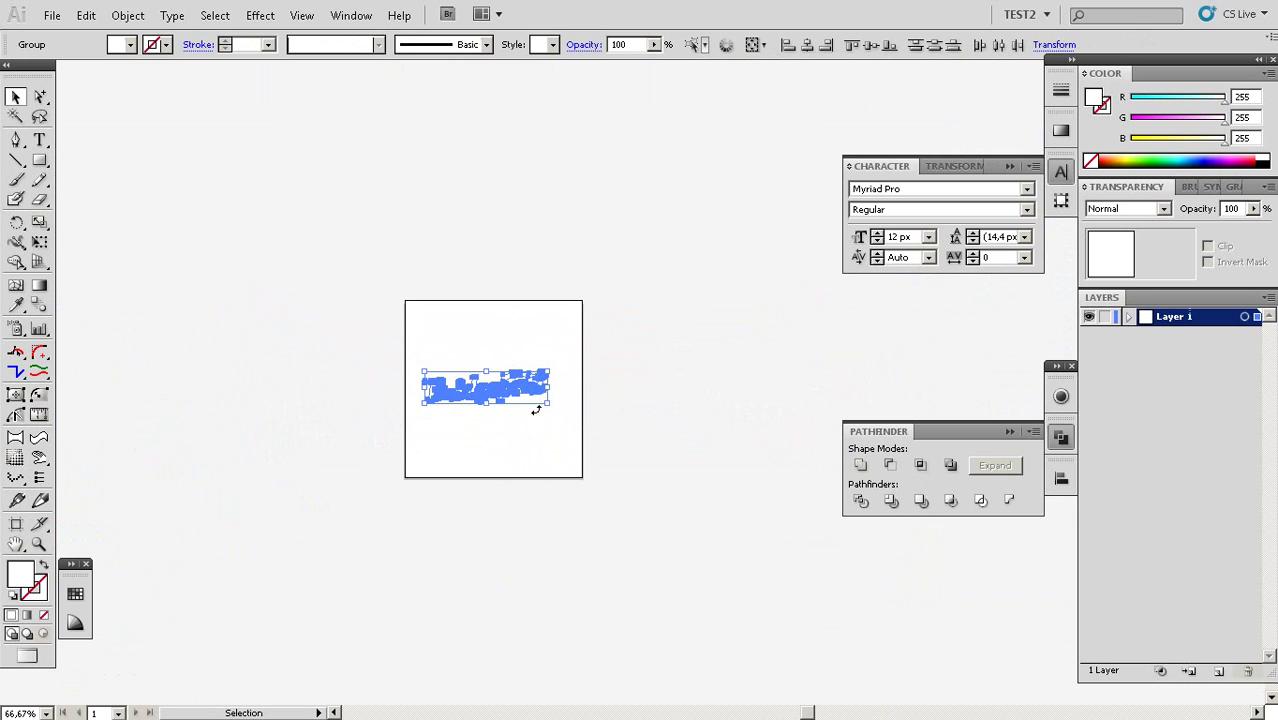
Examine the scaled lettering's outlines up close, including where neighbouring letters overlap.
{"action": "key", "text": "z"}
{"action": "left_click_drag", "start_coordinate": [406, 356], "coordinate": [518, 480]}
{"action": "left_click", "coordinate": [604, 430], "text": "alt"}
{"action": "left_click_drag", "start_coordinate": [686, 455], "coordinate": [644, 416]}
{"action": "left_click", "coordinate": [618, 371]}
{"action": "left_click", "coordinate": [662, 327]}
{"action": "left_click", "coordinate": [664, 327]}
{"action": "left_click", "coordinate": [588, 405], "text": "alt"}
{"action": "left_click_drag", "start_coordinate": [391, 428], "coordinate": [599, 391]}
{"action": "left_click_drag", "start_coordinate": [483, 445], "coordinate": [682, 390]}
{"action": "left_click_drag", "start_coordinate": [510, 403], "coordinate": [716, 394]}
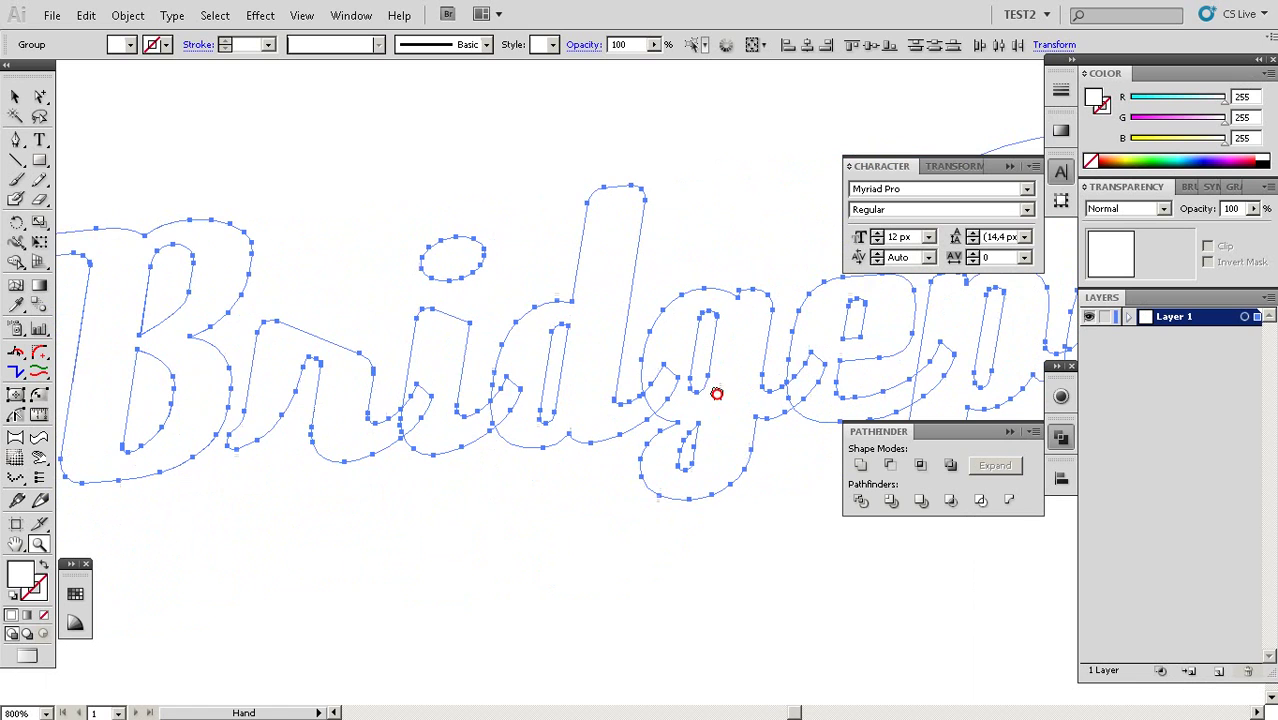
{"action": "key", "text": "v"}
{"action": "left_click_drag", "start_coordinate": [553, 346], "coordinate": [676, 322]}
{"action": "key", "text": "z"}
{"action": "left_click", "coordinate": [666, 365], "text": "alt"}
{"action": "left_click", "coordinate": [666, 365], "text": "alt"}
{"action": "left_click", "coordinate": [666, 365], "text": "alt"}
{"action": "left_click_drag", "start_coordinate": [764, 366], "coordinate": [604, 384]}
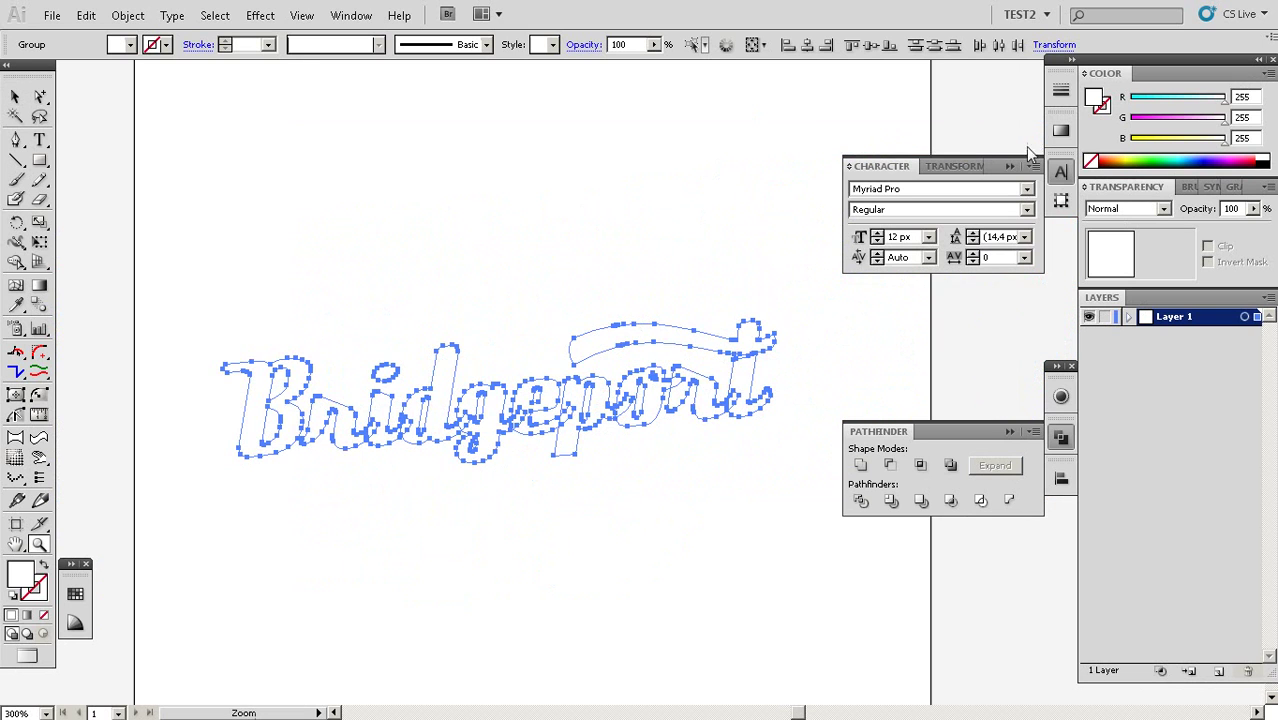
Draw a dark green rectangle (RGB 0, 63, 51) about 77 by 46 mm behind the white lettering.
{"action": "key", "text": "m"}
{"action": "left_click_drag", "start_coordinate": [201, 210], "coordinate": [815, 574]}
{"action": "left_click", "coordinate": [1176, 166]}
{"action": "key", "text": "ctrl+shift+bracketleft"}
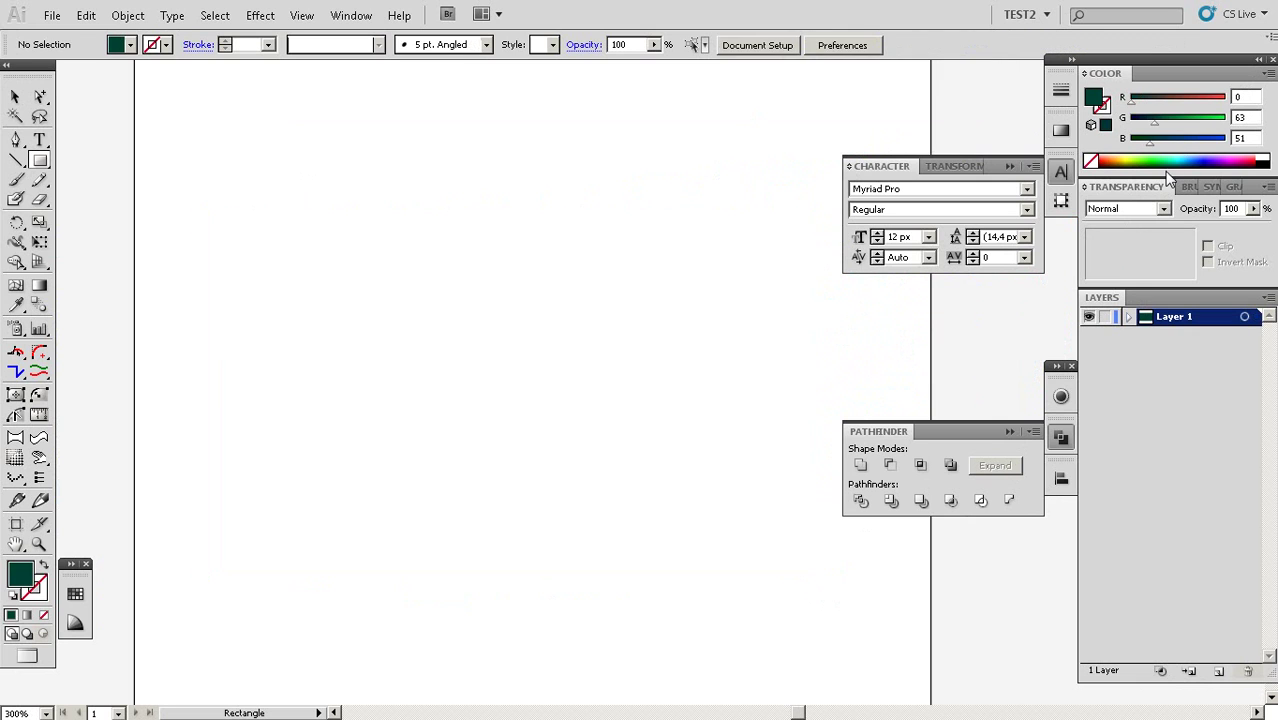
Draw a closed triangle about 20 mm wide and 11 mm high above the green rectangle with the Pen tool.
{"action": "key", "text": "z"}
{"action": "left_click", "coordinate": [575, 405]}
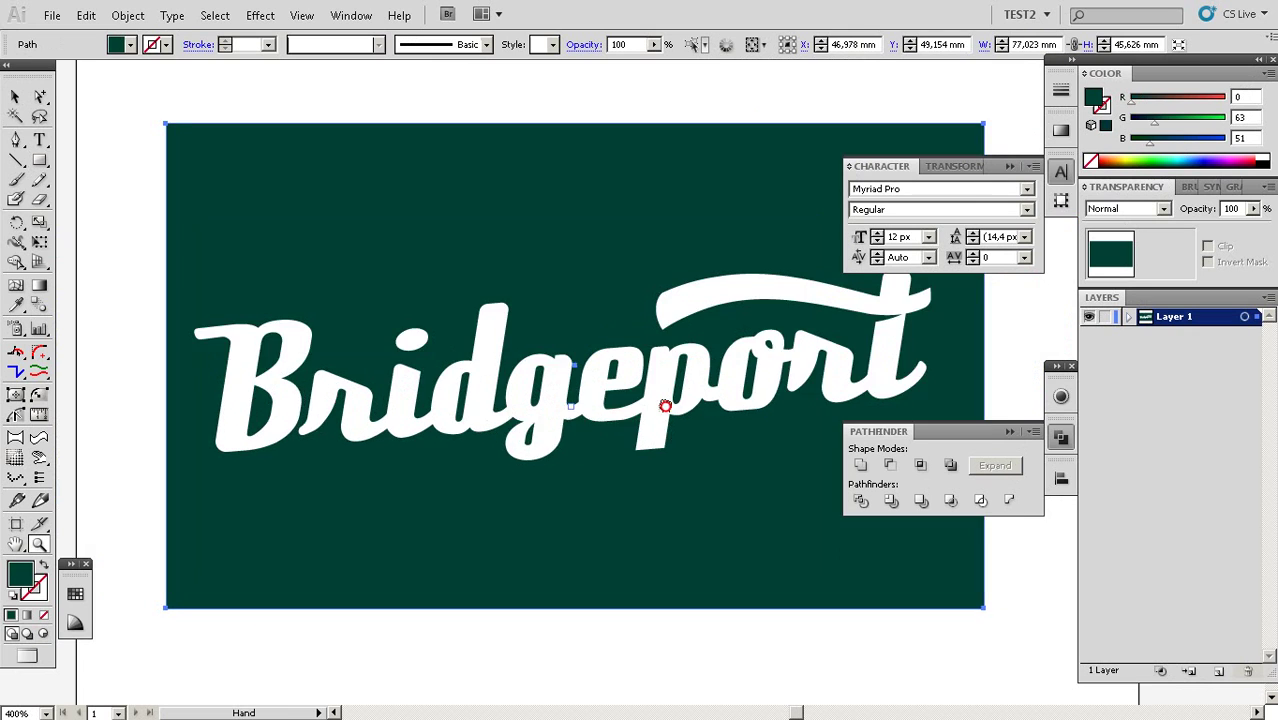
{"action": "left_click_drag", "start_coordinate": [693, 393], "coordinate": [605, 419]}
{"action": "left_click_drag", "start_coordinate": [720, 340], "coordinate": [653, 437]}
{"action": "scroll", "coordinate": [600, 194], "scroll_direction": "up", "scroll_amount": 2}
{"action": "scroll", "coordinate": [580, 194], "scroll_direction": "left", "scroll_amount": 1}
{"action": "key", "text": "p"}
{"action": "left_click", "coordinate": [537, 144]}
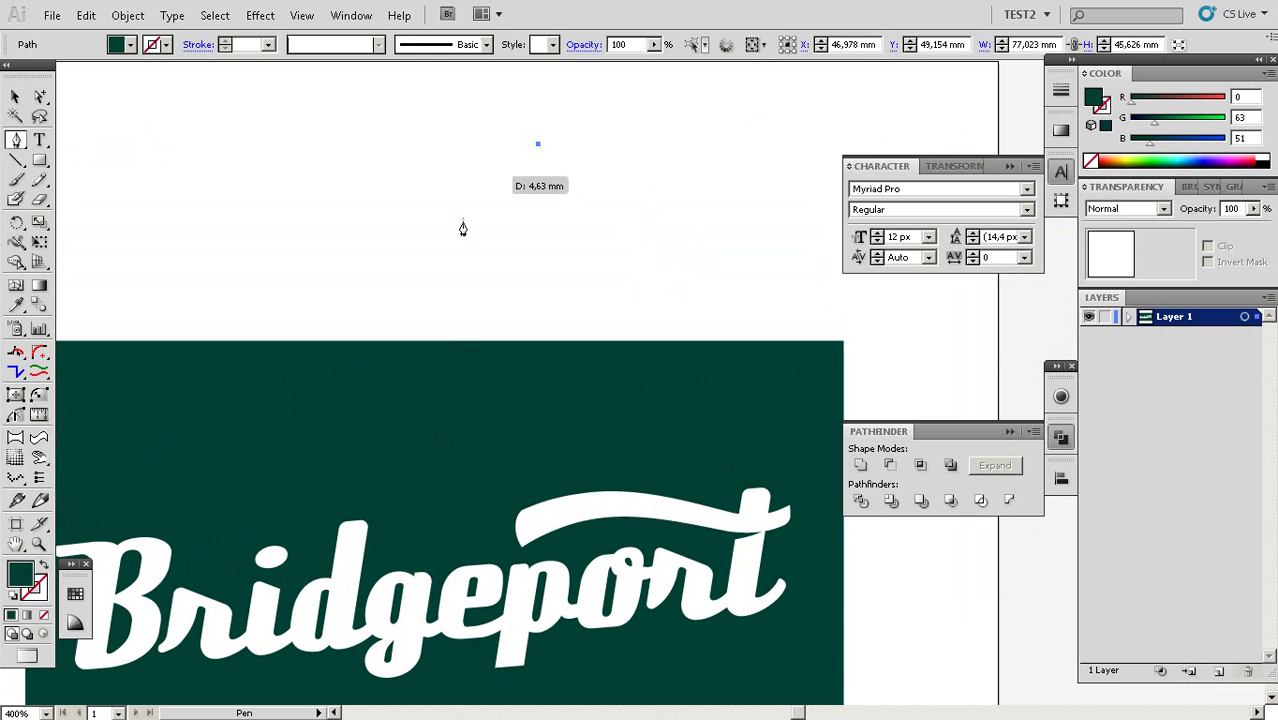
{"action": "left_click", "coordinate": [457, 233]}
{"action": "left_click", "coordinate": [668, 255]}
{"action": "left_click", "coordinate": [538, 147]}
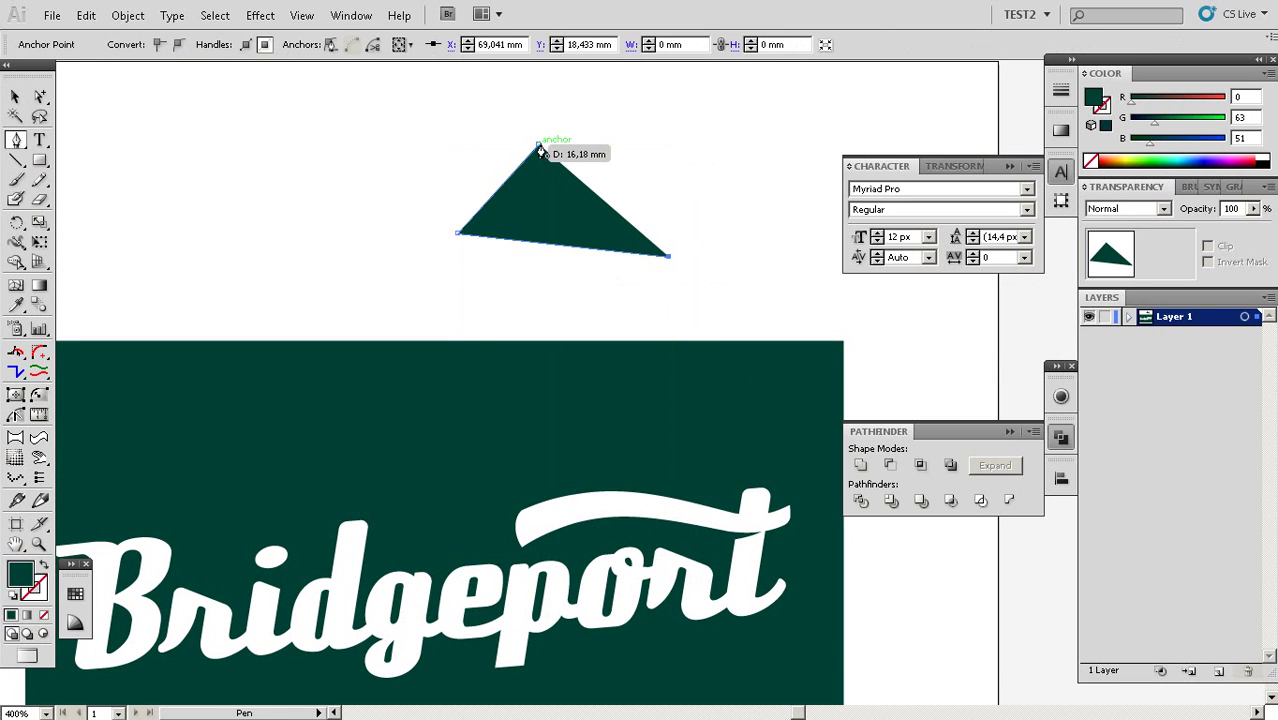
Remove the triangle's fill and delete the triangle.
{"action": "key", "text": "a"}
{"action": "left_click", "coordinate": [614, 225]}
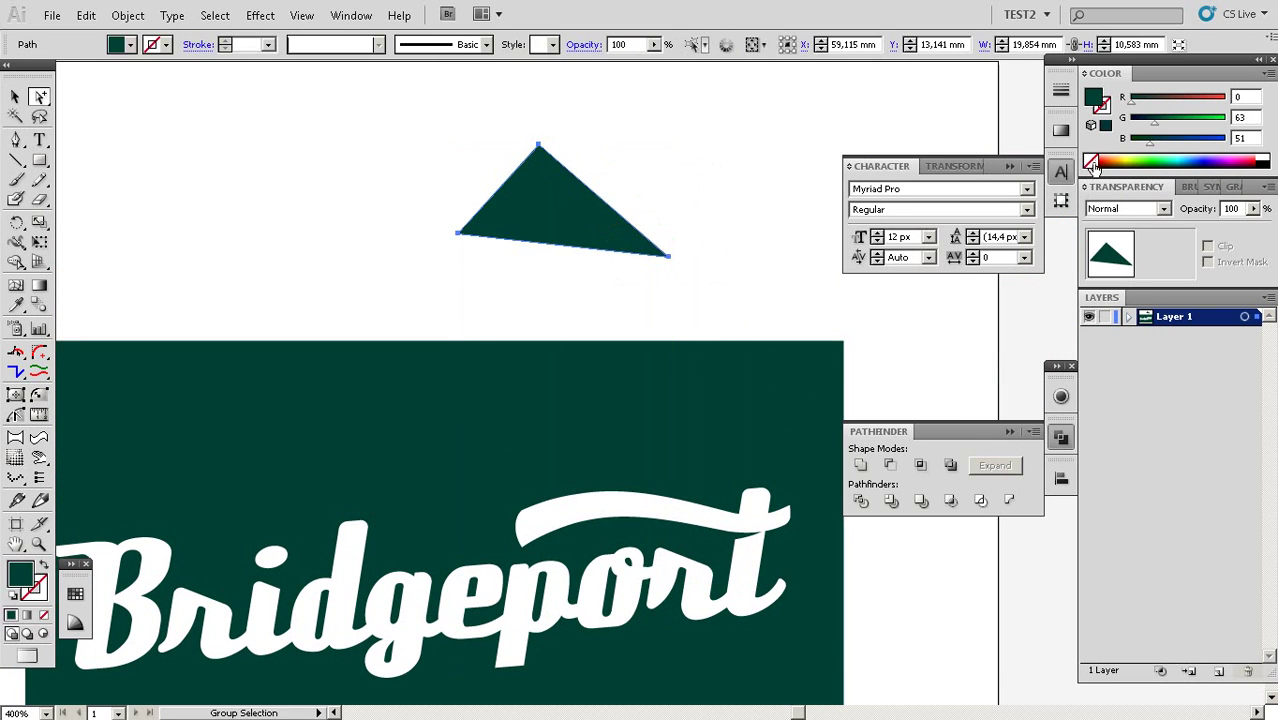
{"action": "left_click", "coordinate": [1090, 160]}
{"action": "key", "text": "v"}
{"action": "left_click", "coordinate": [662, 289]}
{"action": "left_click", "coordinate": [605, 251]}
{"action": "key", "text": "Delete"}
Delete the dark green rectangle behind the lettering.
{"action": "key", "text": "space"}
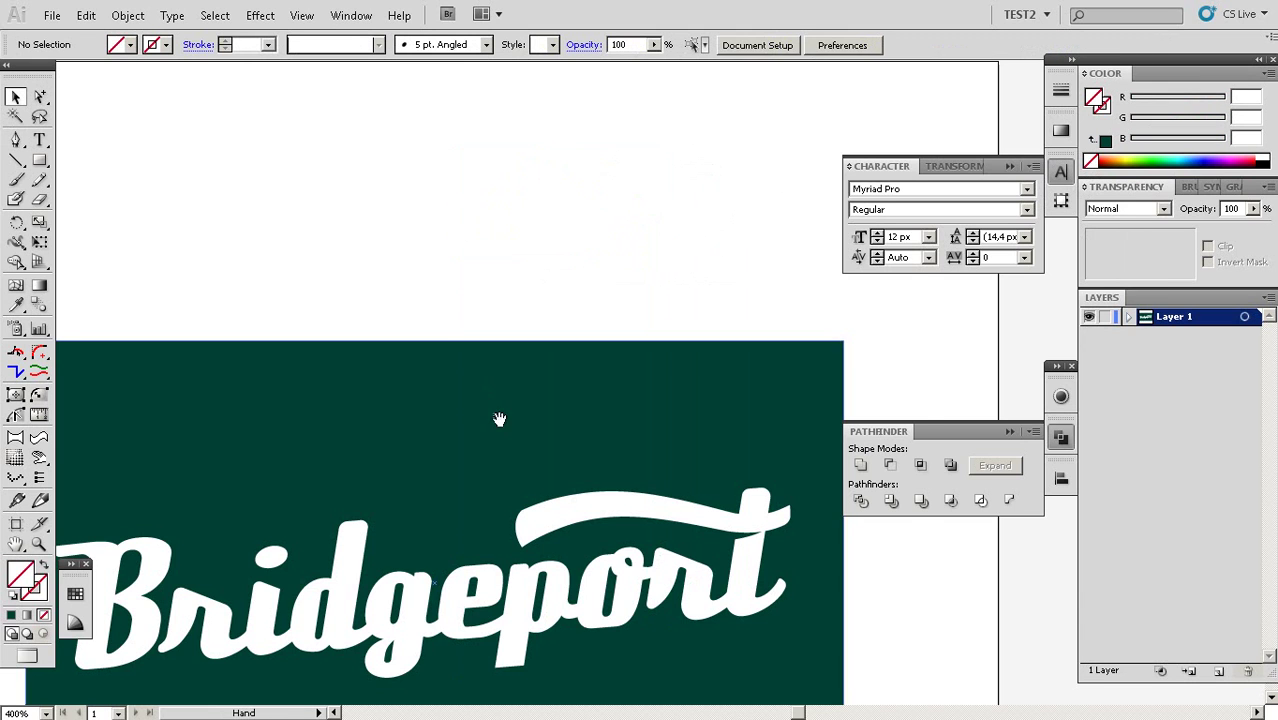
{"action": "left_click_drag", "start_coordinate": [499, 418], "coordinate": [593, 208]}
{"action": "key", "text": "a"}
{"action": "left_click", "coordinate": [601, 225], "text": "alt"}
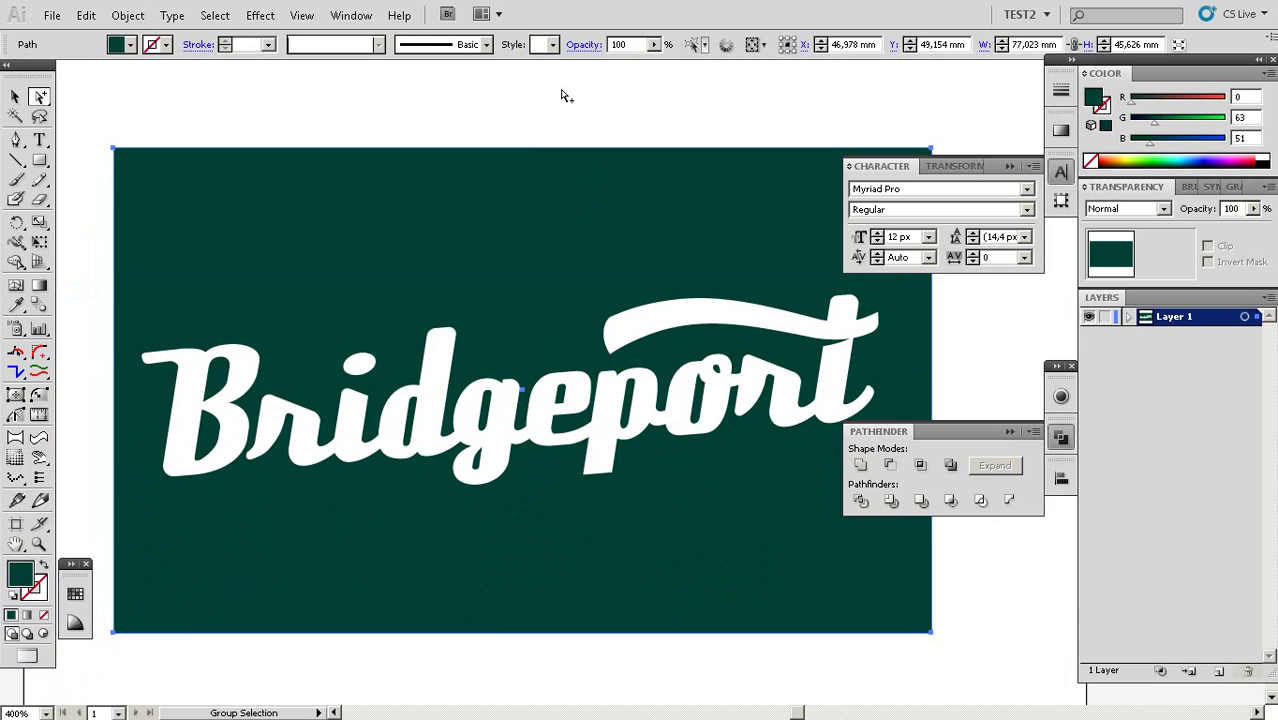
{"action": "key", "text": "Delete"}
Set the fill of the whole Bridgeport lettering to None, and collapse the Character and Pathfinder panels.
{"action": "left_click_drag", "start_coordinate": [953, 578], "coordinate": [104, 192]}
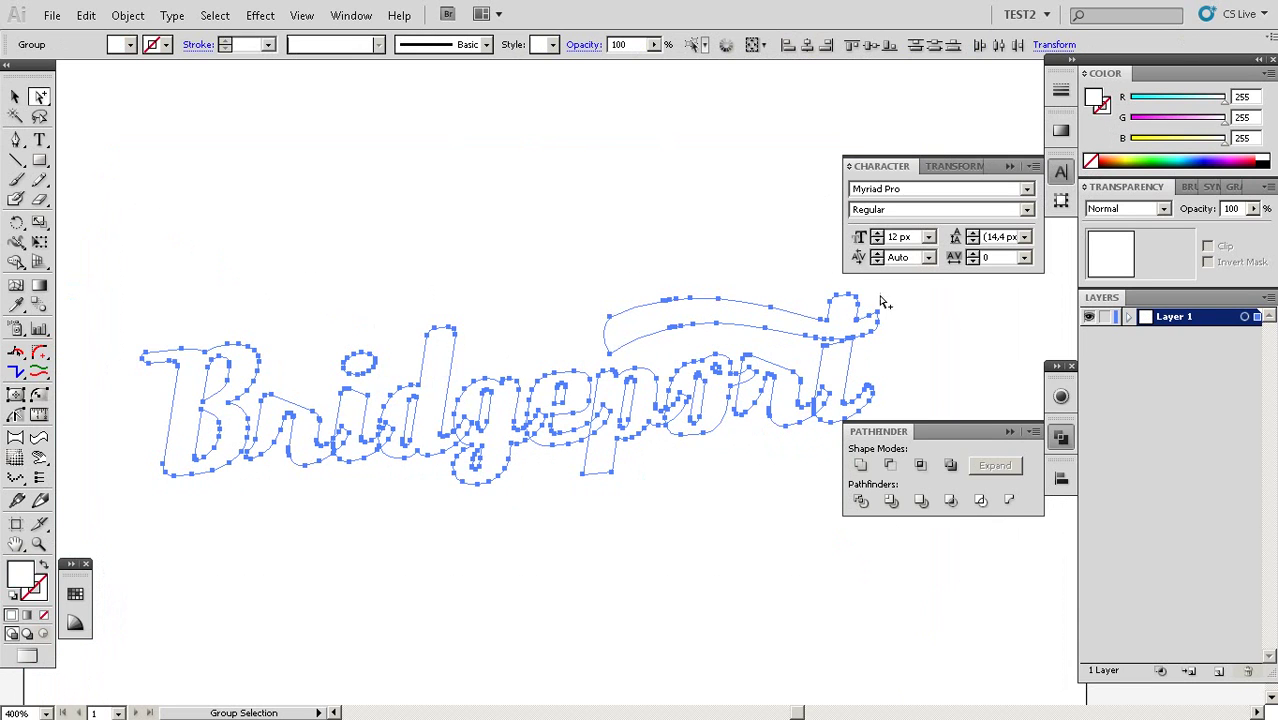
{"action": "left_click", "coordinate": [1090, 164]}
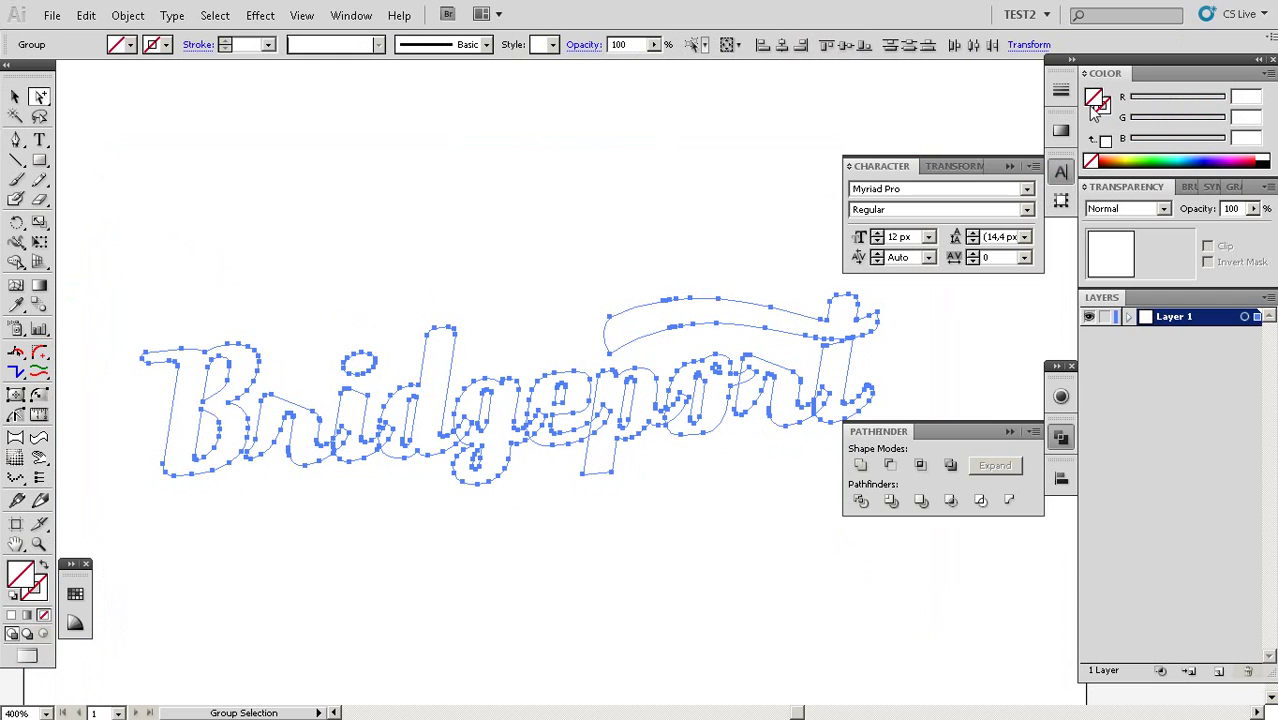
{"action": "left_click", "coordinate": [1061, 172]}
{"action": "left_click", "coordinate": [1061, 437]}
Merge the overlap between the last r and the t into one shape with the Shape Builder.
{"action": "key", "text": "z"}
{"action": "left_click", "coordinate": [643, 385]}
{"action": "left_click", "coordinate": [643, 384]}
{"action": "left_click", "coordinate": [643, 384]}
{"action": "left_click_drag", "start_coordinate": [745, 365], "coordinate": [631, 408]}
{"action": "left_click_drag", "start_coordinate": [724, 239], "coordinate": [626, 560]}
{"action": "left_click_drag", "start_coordinate": [736, 503], "coordinate": [737, 391]}
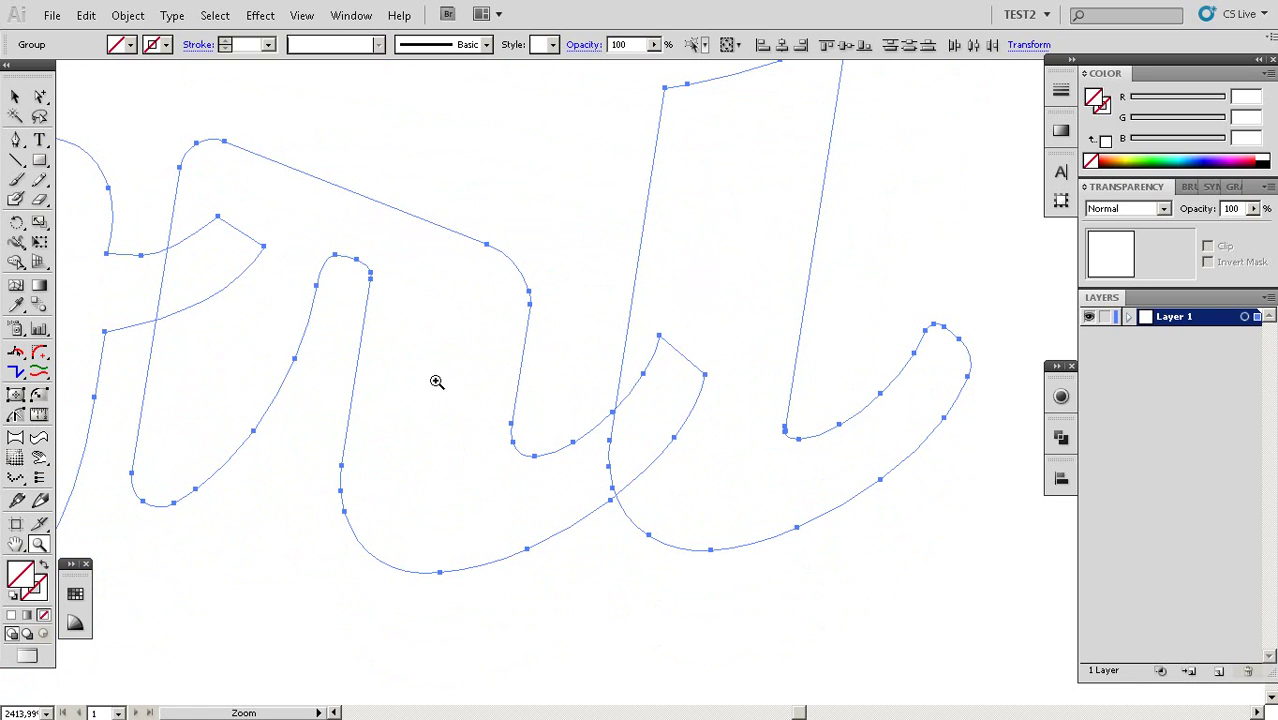
{"action": "key", "text": "shift+m"}
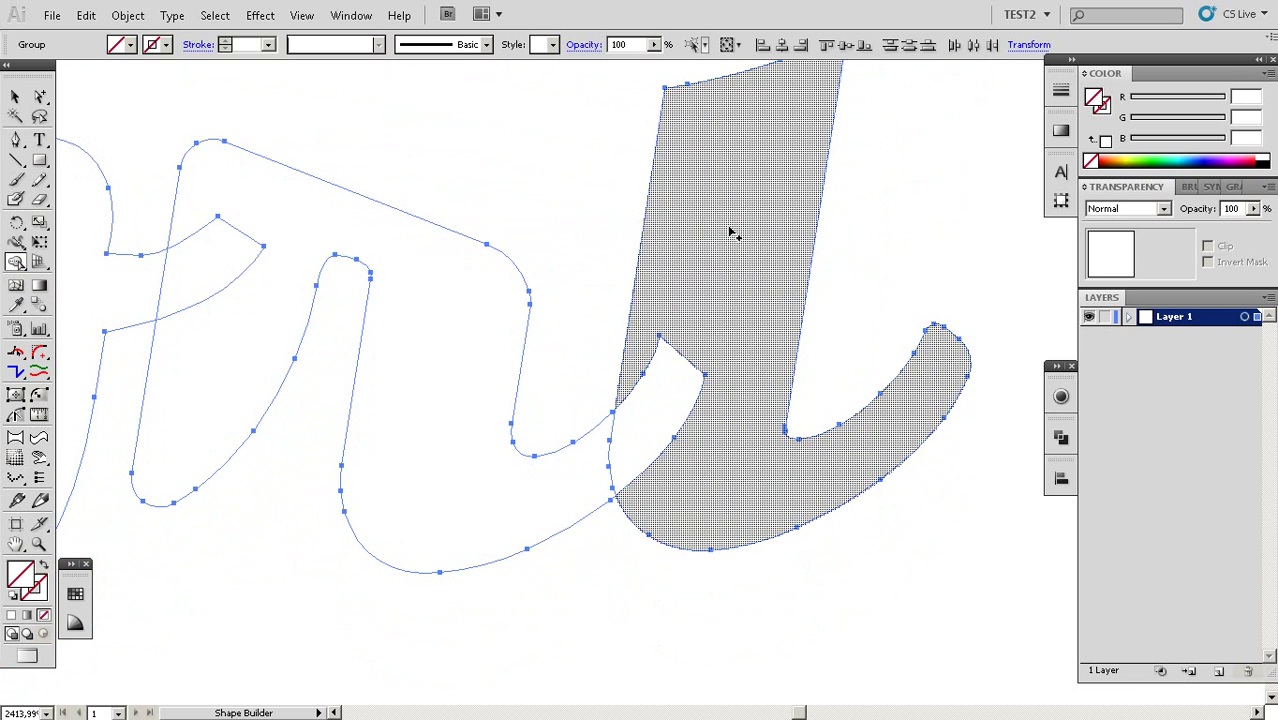
{"action": "mouse_move", "coordinate": [747, 386]}
{"action": "left_mouse_down"}
{"action": "mouse_move", "coordinate": [662, 423]}
{"action": "mouse_move", "coordinate": [559, 500]}
{"action": "left_mouse_up"}
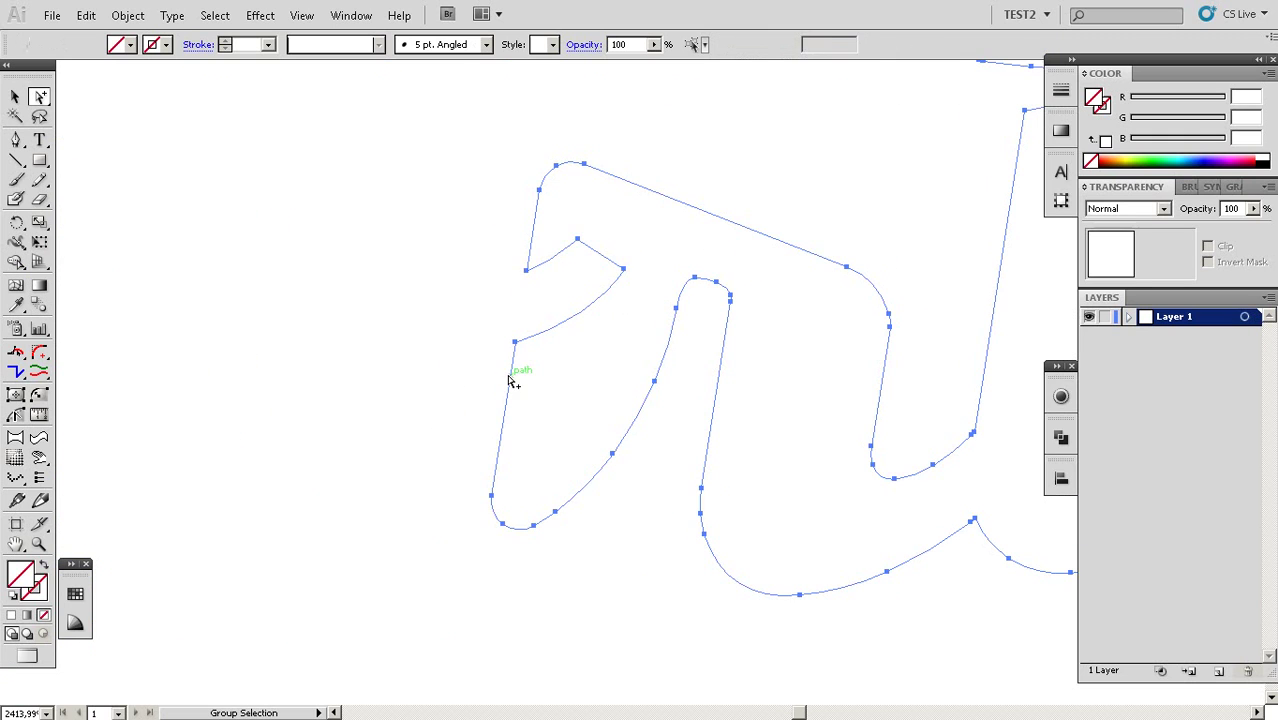
Try to unite the overlapping o and r outlines with the Pathfinder's Unite mode.
{"action": "left_click", "coordinate": [512, 370]}
{"action": "left_click", "coordinate": [489, 360], "text": "shift"}
{"action": "left_click", "coordinate": [1060, 437]}
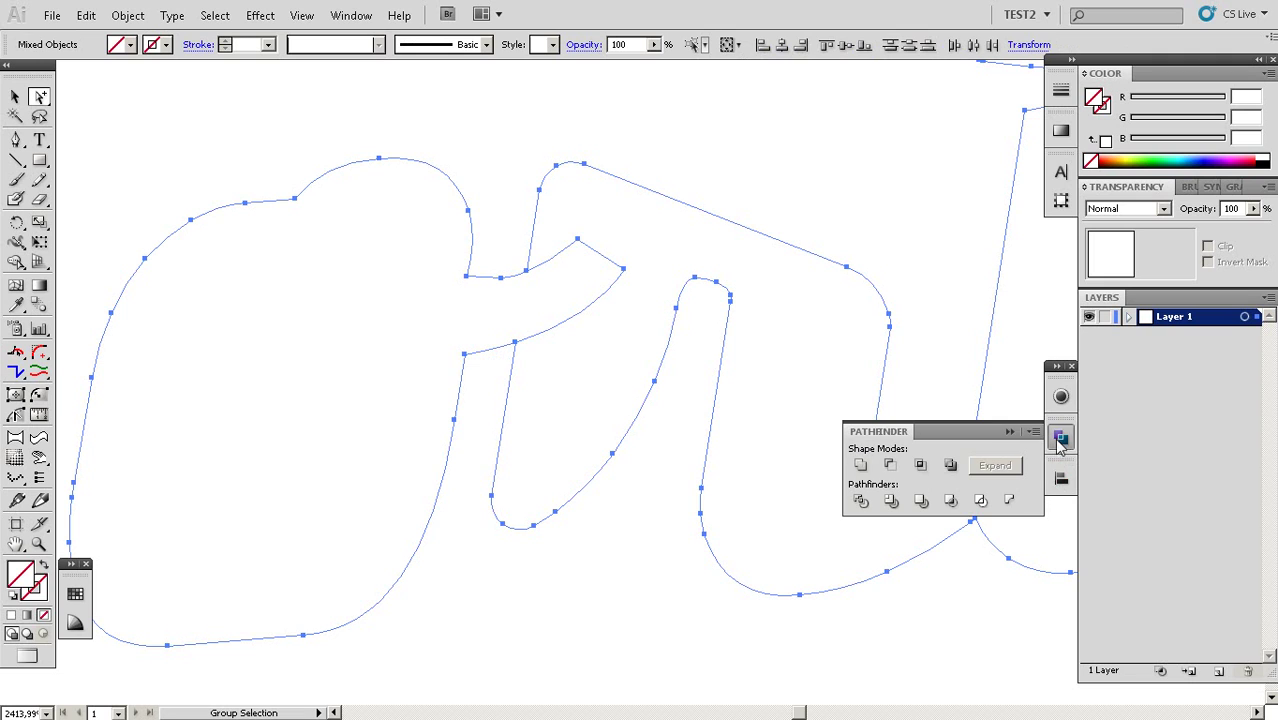
{"action": "left_click", "coordinate": [861, 466]}
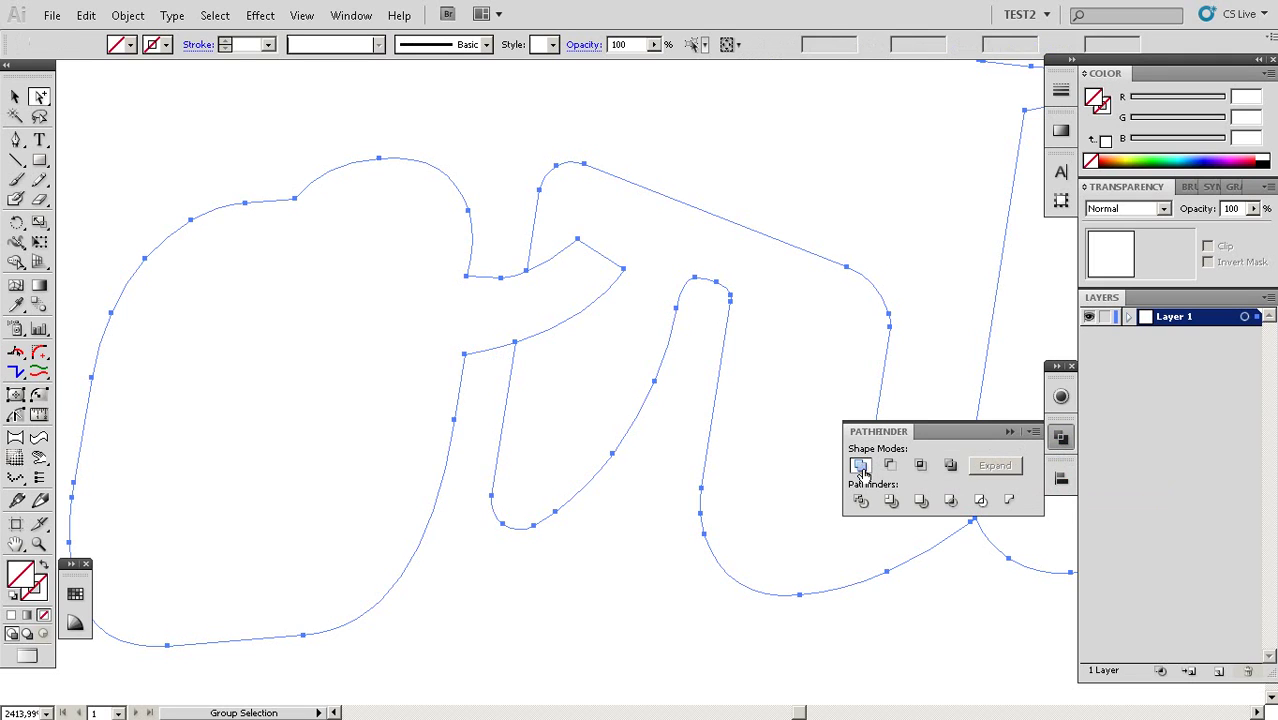
{"action": "left_click", "coordinate": [797, 199]}
Select all the lettering and merge the overlaps from the second r back through o and p to e with the Shape Builder.
{"action": "key", "text": "z"}
{"action": "left_click", "coordinate": [643, 406], "text": "alt"}
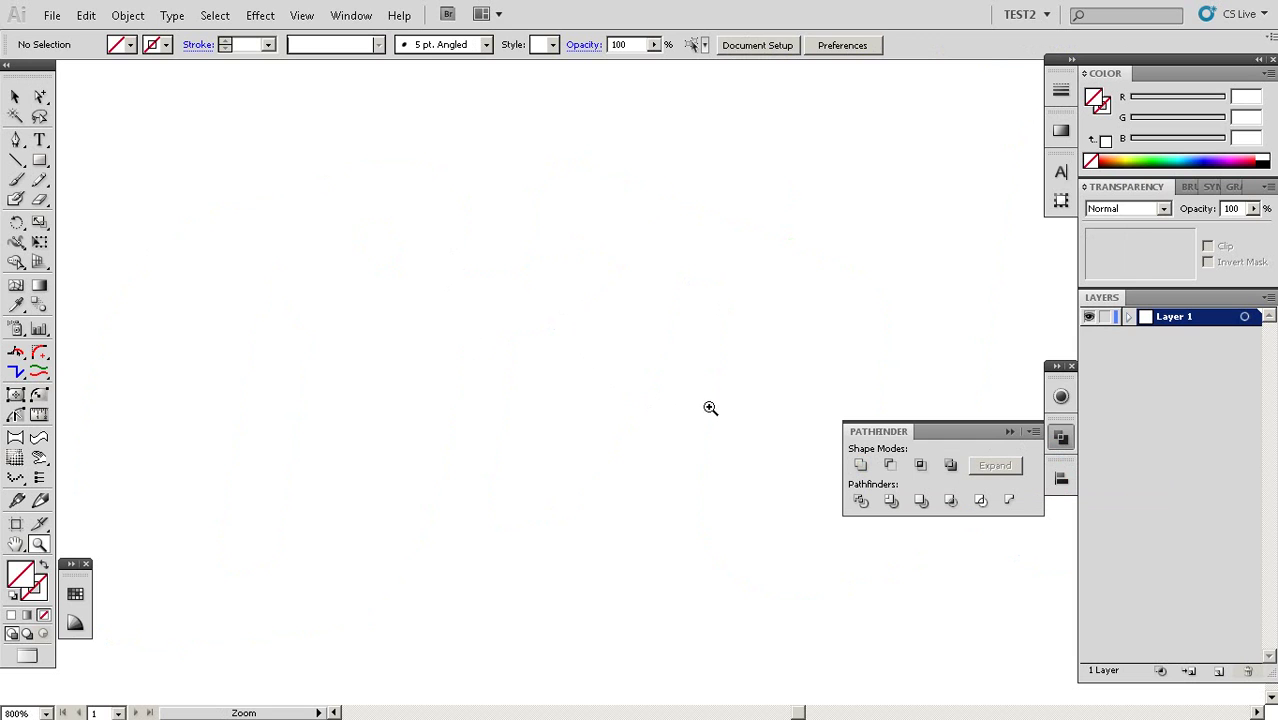
{"action": "key", "text": "ctrl+a"}
{"action": "left_click_drag", "start_coordinate": [652, 445], "coordinate": [753, 379]}
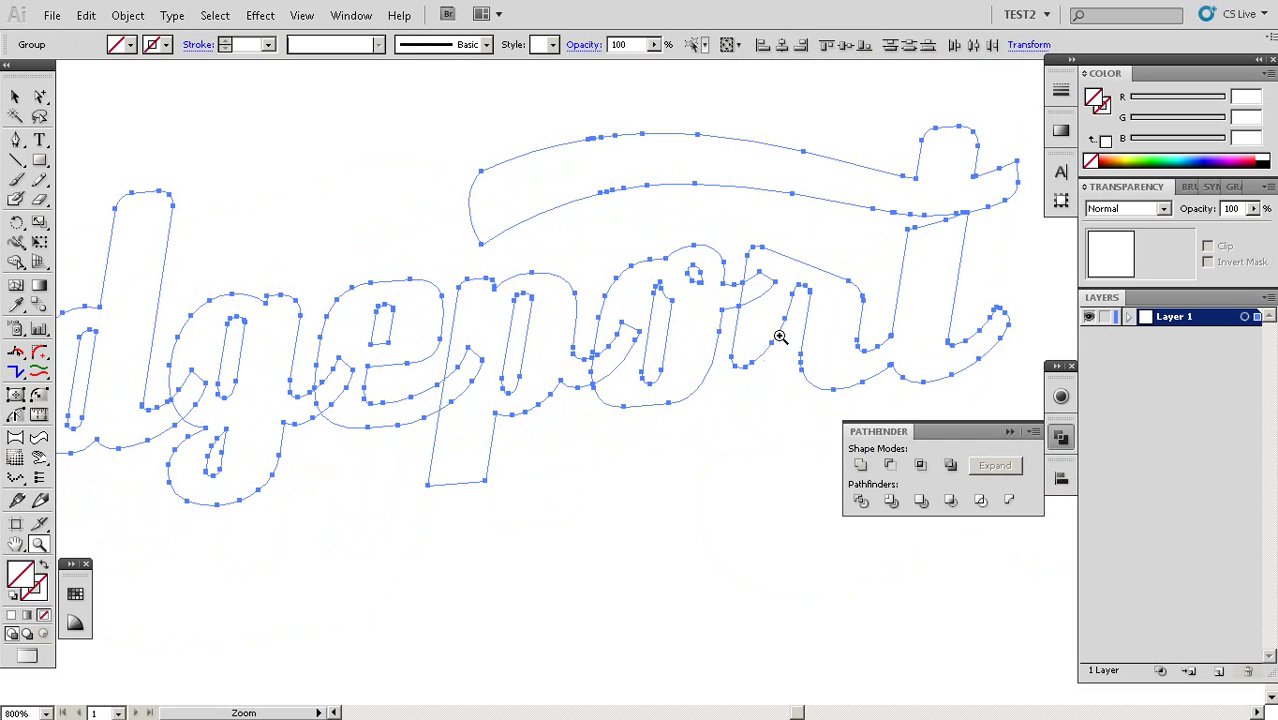
{"action": "key", "text": "shift+m"}
{"action": "mouse_move", "coordinate": [770, 274]}
{"action": "left_mouse_down"}
{"action": "mouse_move", "coordinate": [725, 291]}
{"action": "mouse_move", "coordinate": [745, 325]}
{"action": "left_mouse_up"}
{"action": "mouse_move", "coordinate": [633, 300]}
{"action": "left_mouse_down"}
{"action": "mouse_move", "coordinate": [630, 338]}
{"action": "mouse_move", "coordinate": [590, 380]}
{"action": "left_mouse_up"}
{"action": "left_click_drag", "start_coordinate": [571, 411], "coordinate": [655, 411]}
{"action": "mouse_move", "coordinate": [573, 346]}
{"action": "left_mouse_down"}
{"action": "mouse_move", "coordinate": [525, 398]}
{"action": "mouse_move", "coordinate": [477, 414]}
{"action": "mouse_move", "coordinate": [574, 391]}
{"action": "left_mouse_up"}
{"action": "mouse_move", "coordinate": [533, 345]}
{"action": "left_mouse_down"}
{"action": "mouse_move", "coordinate": [502, 385]}
{"action": "mouse_move", "coordinate": [490, 375]}
{"action": "mouse_move", "coordinate": [508, 342]}
{"action": "mouse_move", "coordinate": [485, 390]}
{"action": "mouse_move", "coordinate": [434, 411]}
{"action": "left_mouse_up"}
Merge the remaining overlaps between the letters in the first half of the word with the Shape Builder.
{"action": "scroll", "coordinate": [560, 380], "scroll_direction": "left", "scroll_amount": 3}
{"action": "scroll", "coordinate": [496, 377], "scroll_direction": "left", "scroll_amount": 3}
{"action": "left_click_drag", "start_coordinate": [496, 377], "coordinate": [472, 418]}
{"action": "left_click_drag", "start_coordinate": [459, 434], "coordinate": [544, 434]}
{"action": "left_click_drag", "start_coordinate": [516, 364], "coordinate": [468, 422]}
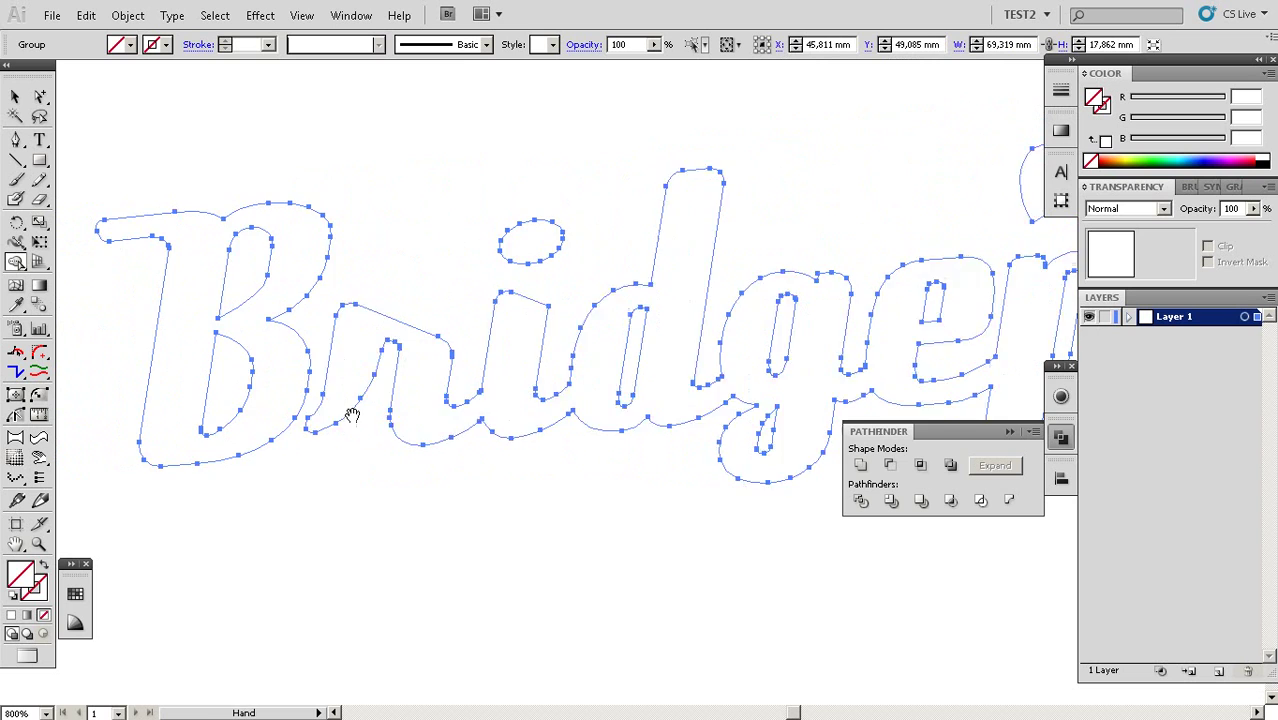
Check the merged contour from the first r through the p with the Shape Builder and expand Layer 1 to list its contents.
{"action": "left_click_drag", "start_coordinate": [352, 415], "coordinate": [459, 402]}
{"action": "left_click_drag", "start_coordinate": [577, 317], "coordinate": [414, 302]}
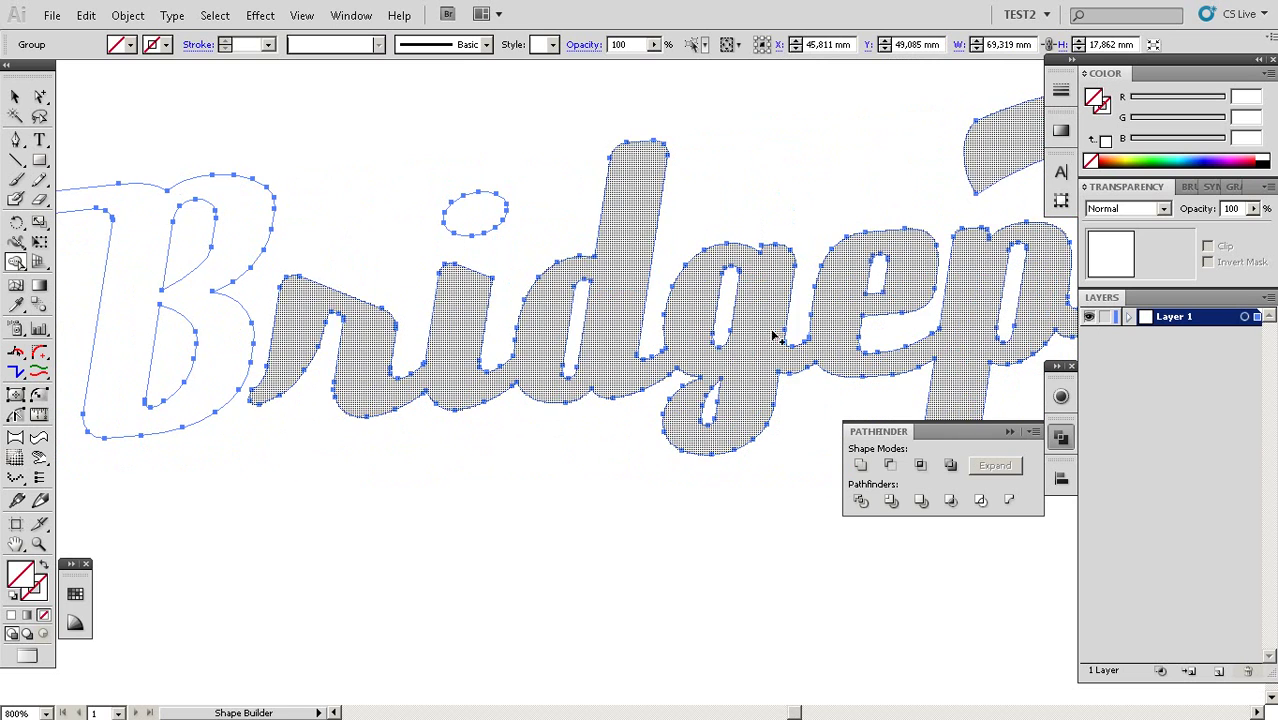
{"action": "left_click_drag", "start_coordinate": [775, 337], "coordinate": [780, 340]}
{"action": "key", "text": "v"}
{"action": "left_click", "coordinate": [1131, 317]}
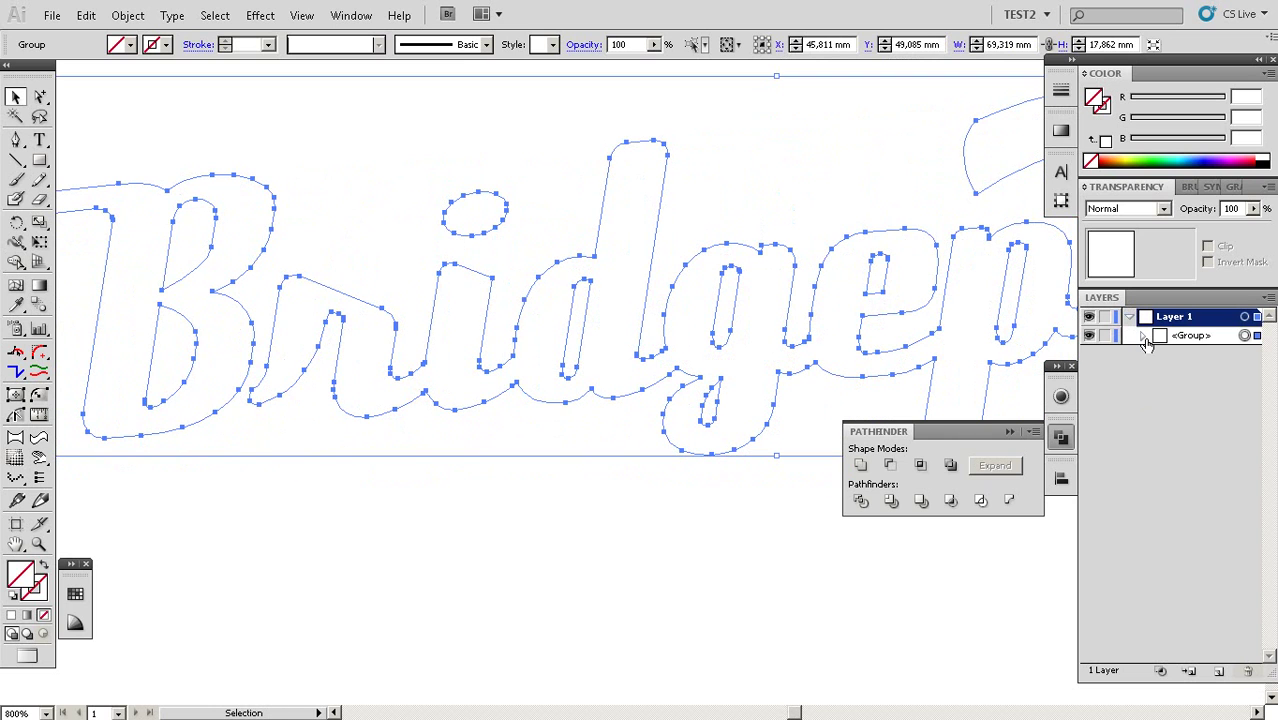
Ungroup the lettering through both nested group levels so that Layer 1 holds only compound paths.
{"action": "key", "text": "ctrl+shift+b"}
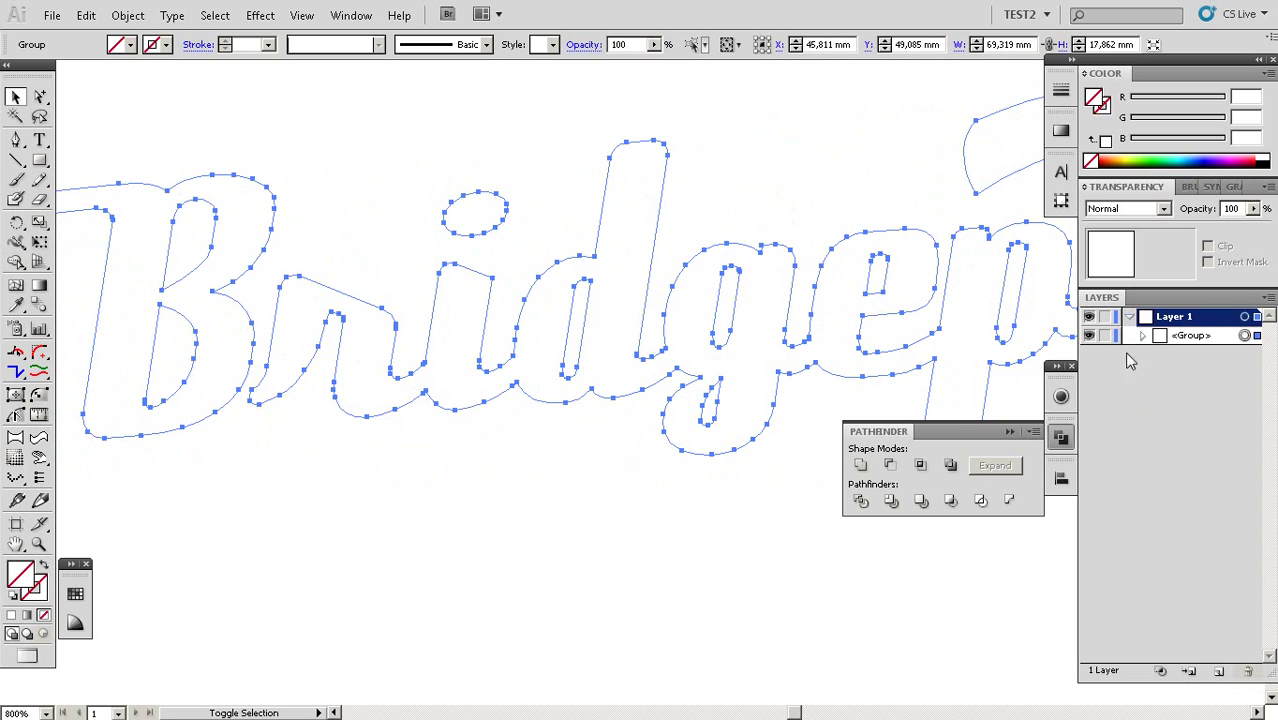
{"action": "key", "text": "ctrl+shift+b"}
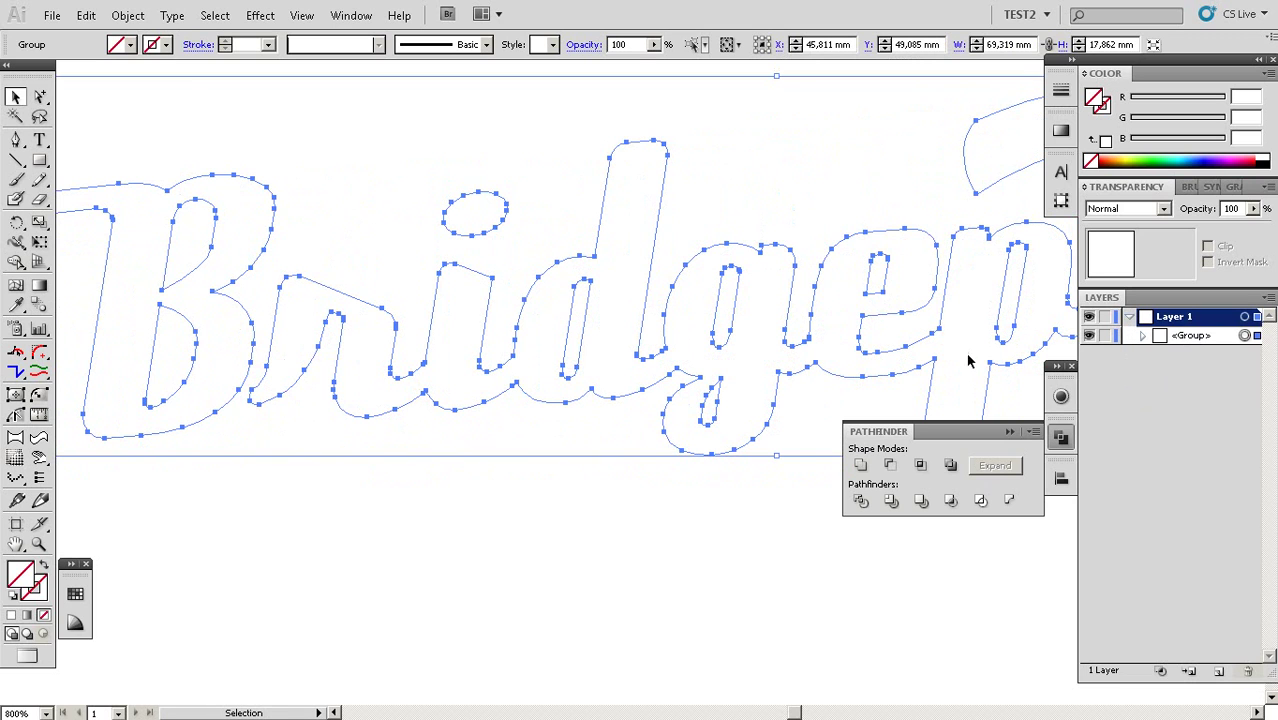
{"action": "left_click_drag", "start_coordinate": [918, 382], "coordinate": [806, 388]}
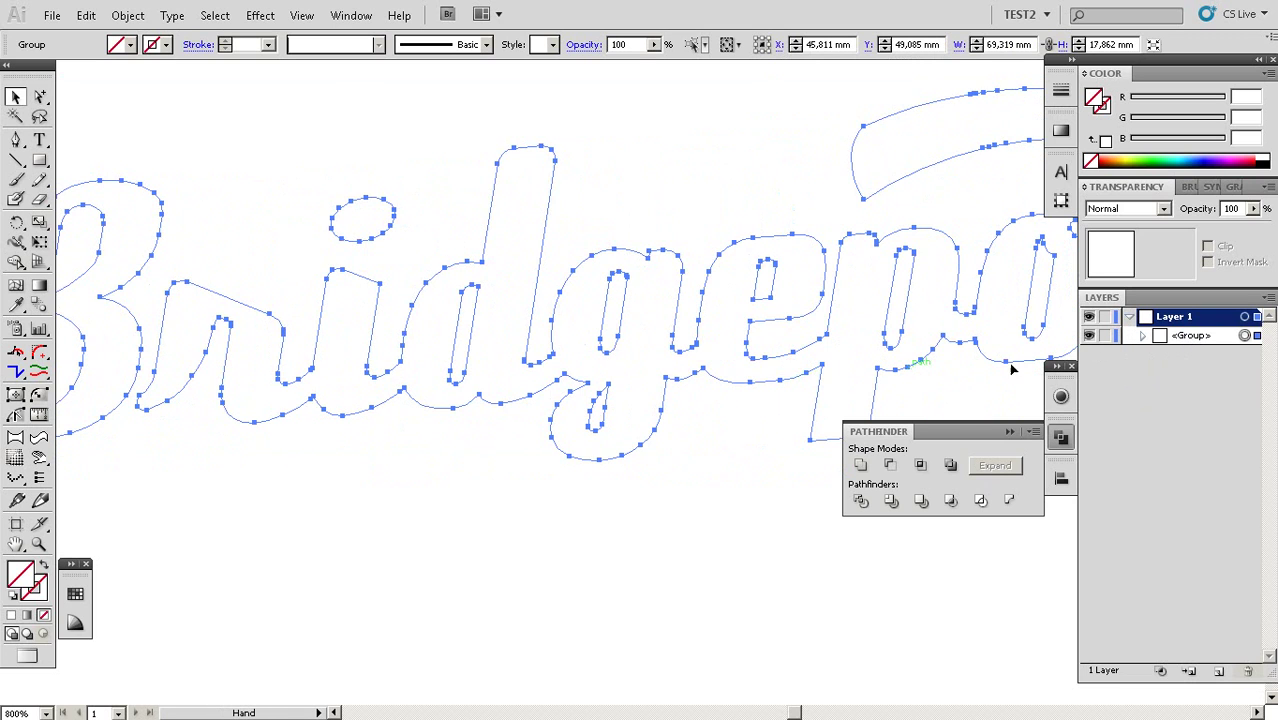
{"action": "left_click", "coordinate": [1184, 407]}
{"action": "left_click", "coordinate": [1200, 337]}
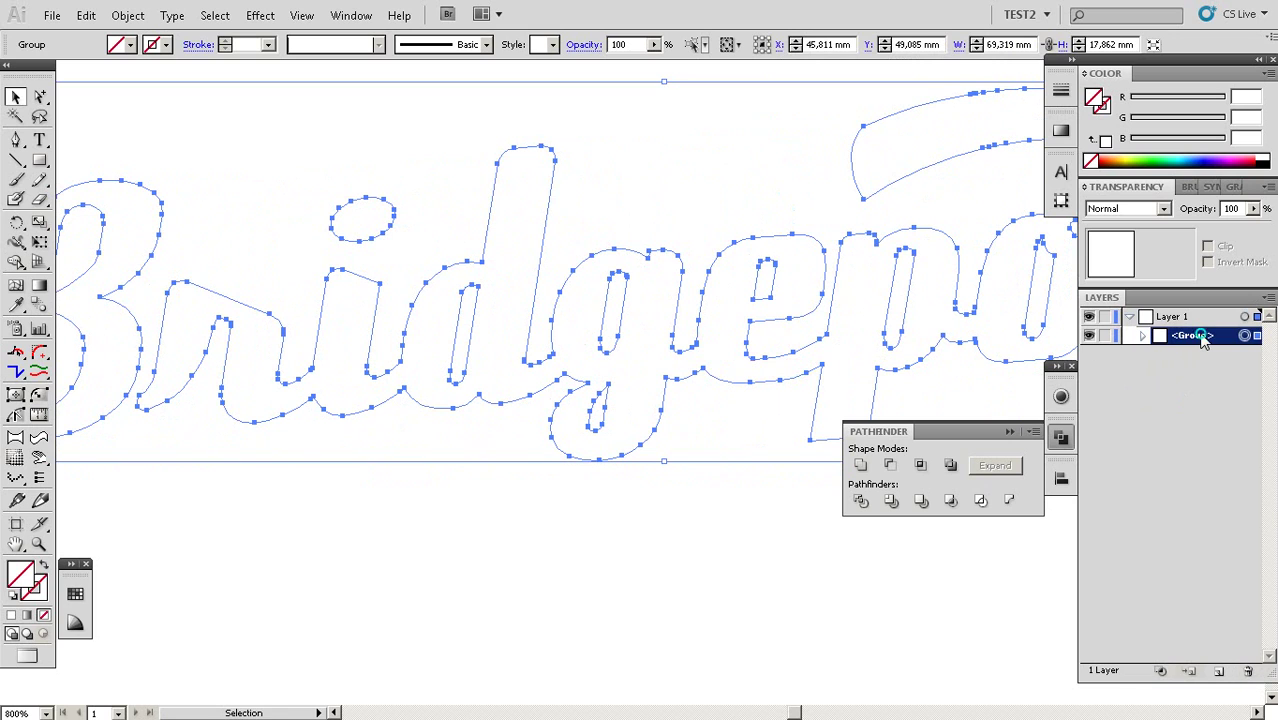
{"action": "key", "text": "ctrl+shift+g"}
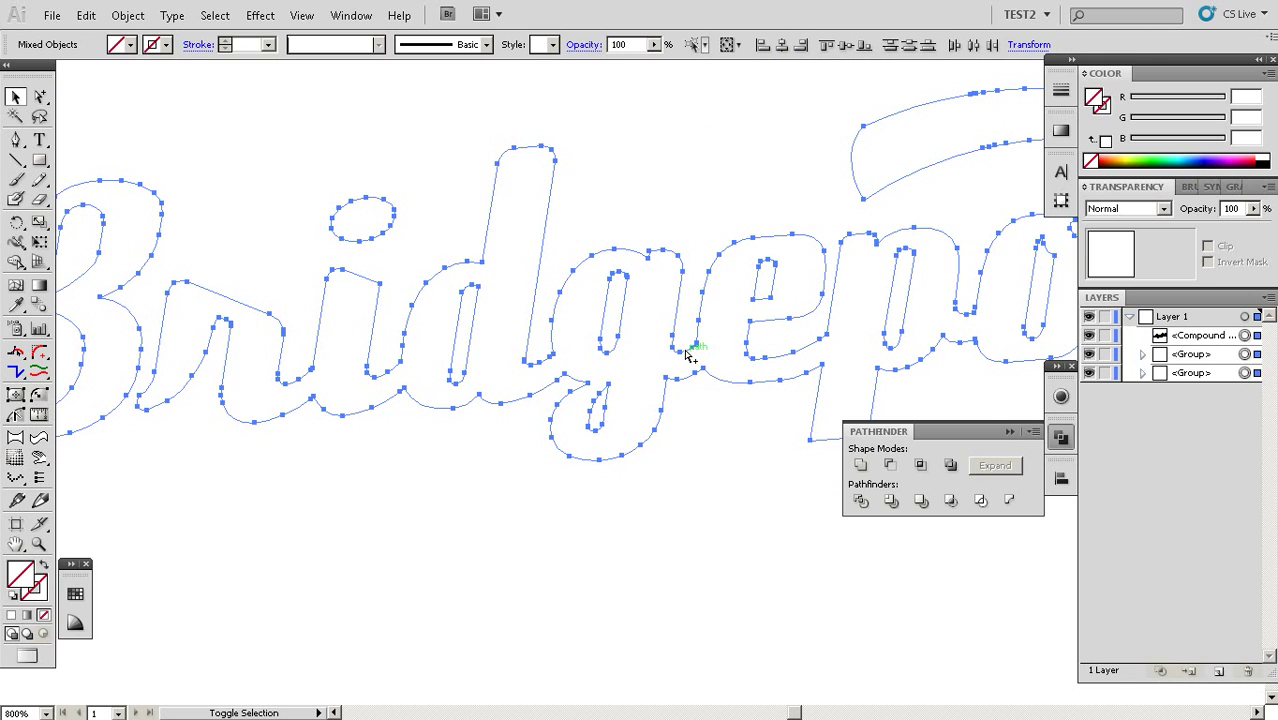
{"action": "key", "text": "ctrl+shift+g"}
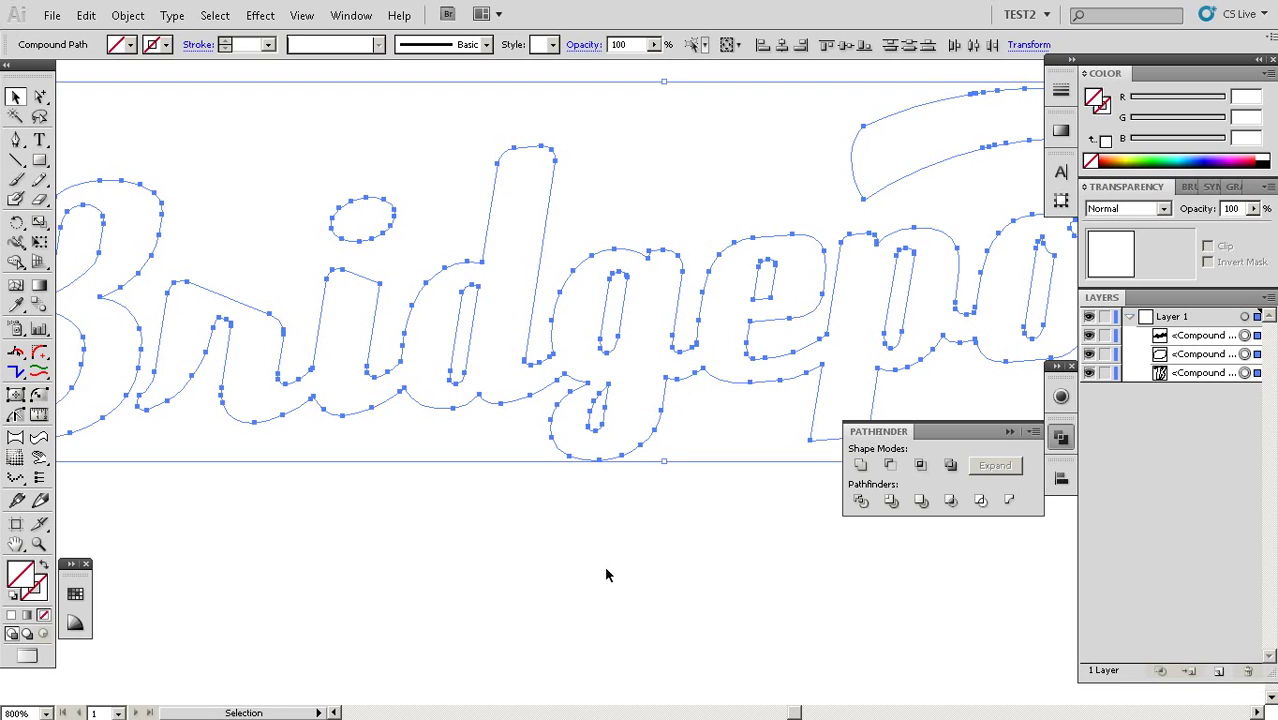
Deselect everything and select only the connected compound path running from the first r to the t in Layer 1.
{"action": "left_click", "coordinate": [605, 574]}
{"action": "key", "text": "z"}
{"action": "key", "text": "v"}
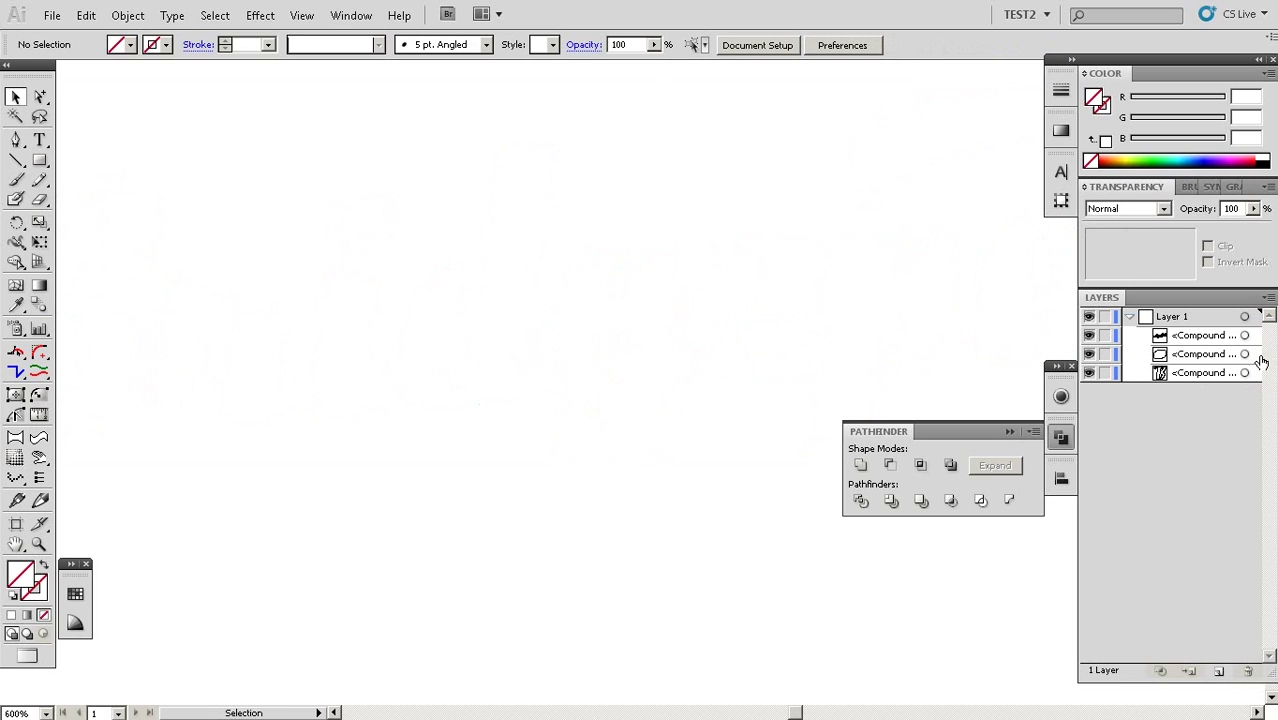
{"action": "left_click", "coordinate": [1246, 337]}
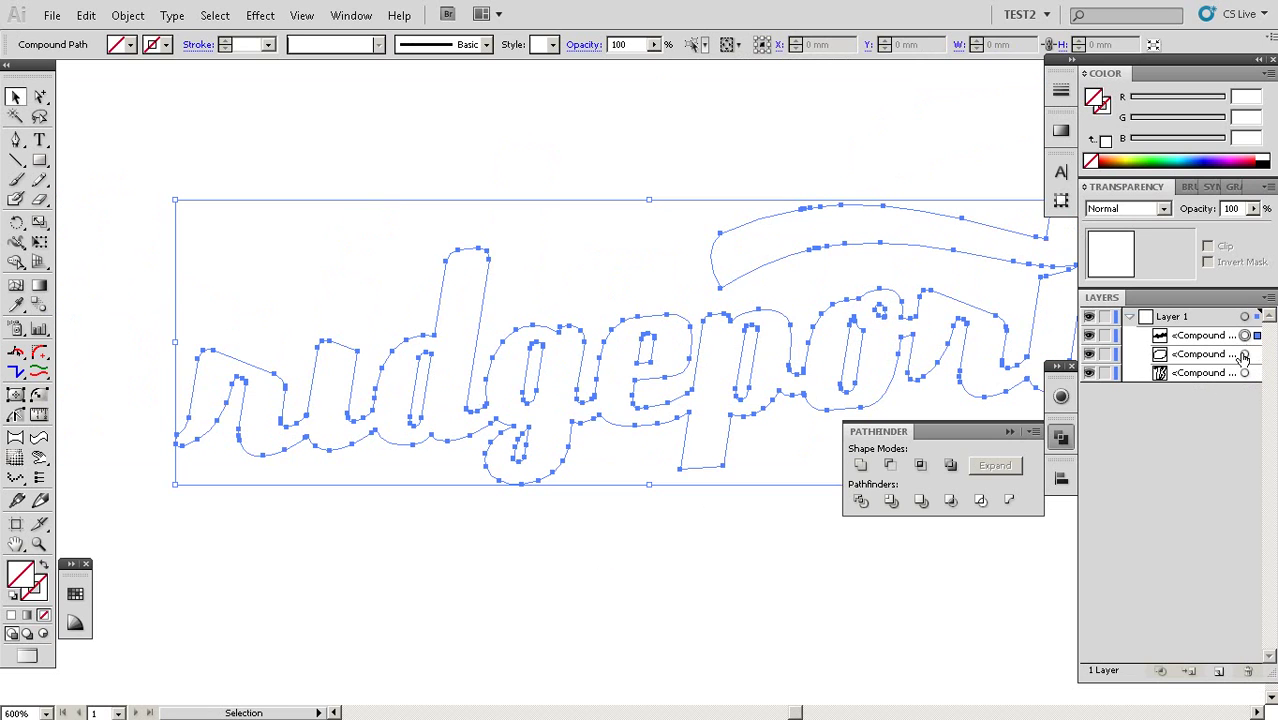
{"action": "right_click", "coordinate": [746, 418]}
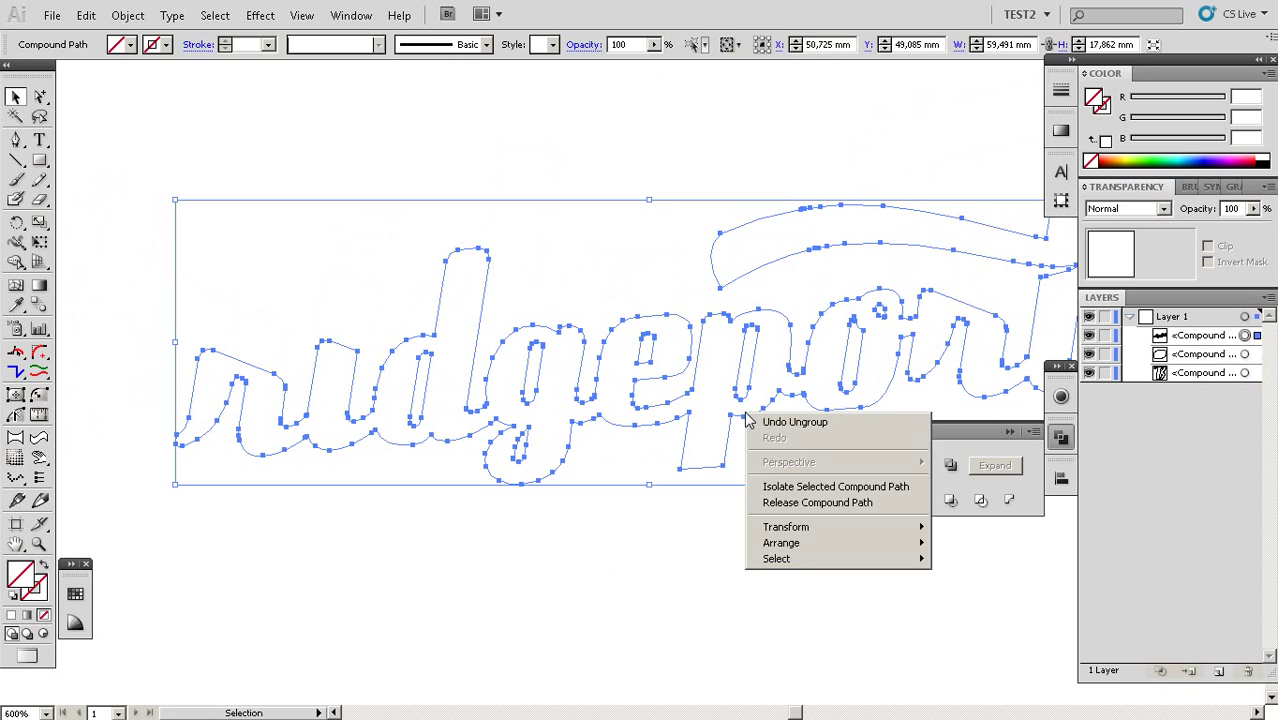
{"action": "left_click", "coordinate": [762, 502]}
Examine the inner contours of the e and the p up close.
{"action": "left_click", "coordinate": [679, 579]}
{"action": "key", "text": "ctrl+space"}
{"action": "left_click_drag", "start_coordinate": [690, 287], "coordinate": [768, 436]}
{"action": "left_click", "coordinate": [568, 300]}
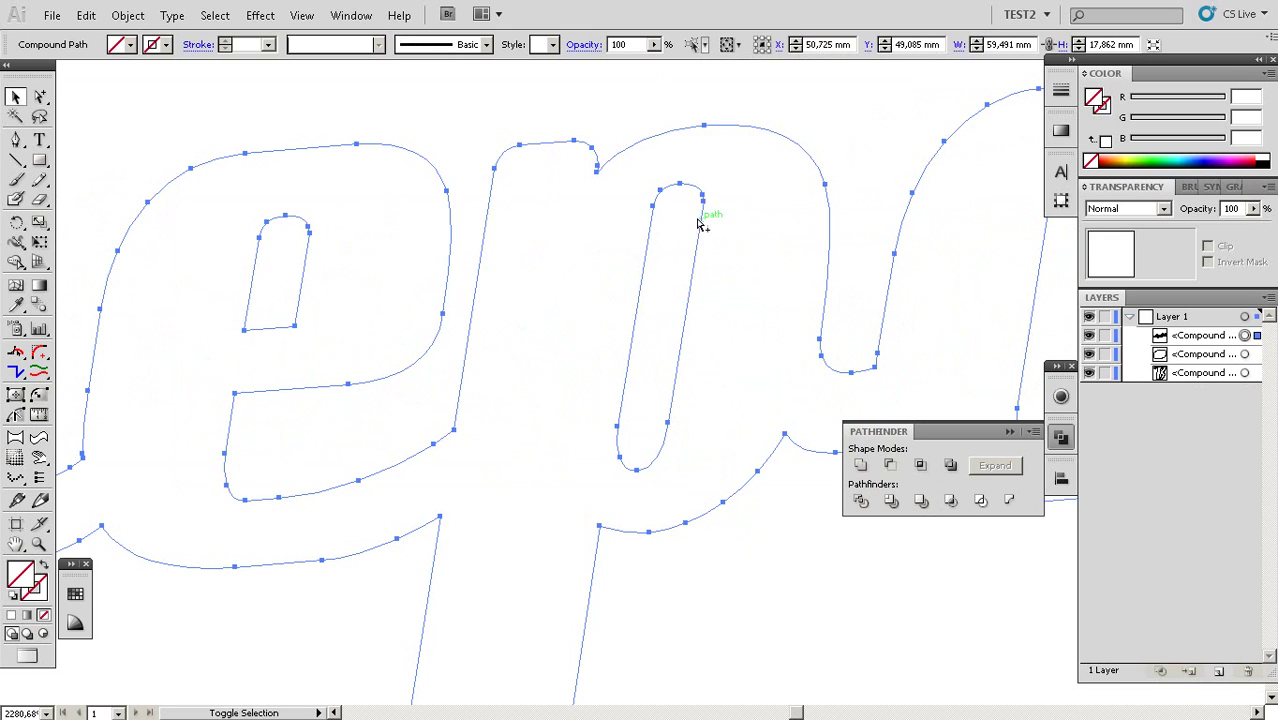
{"action": "key", "text": "a"}
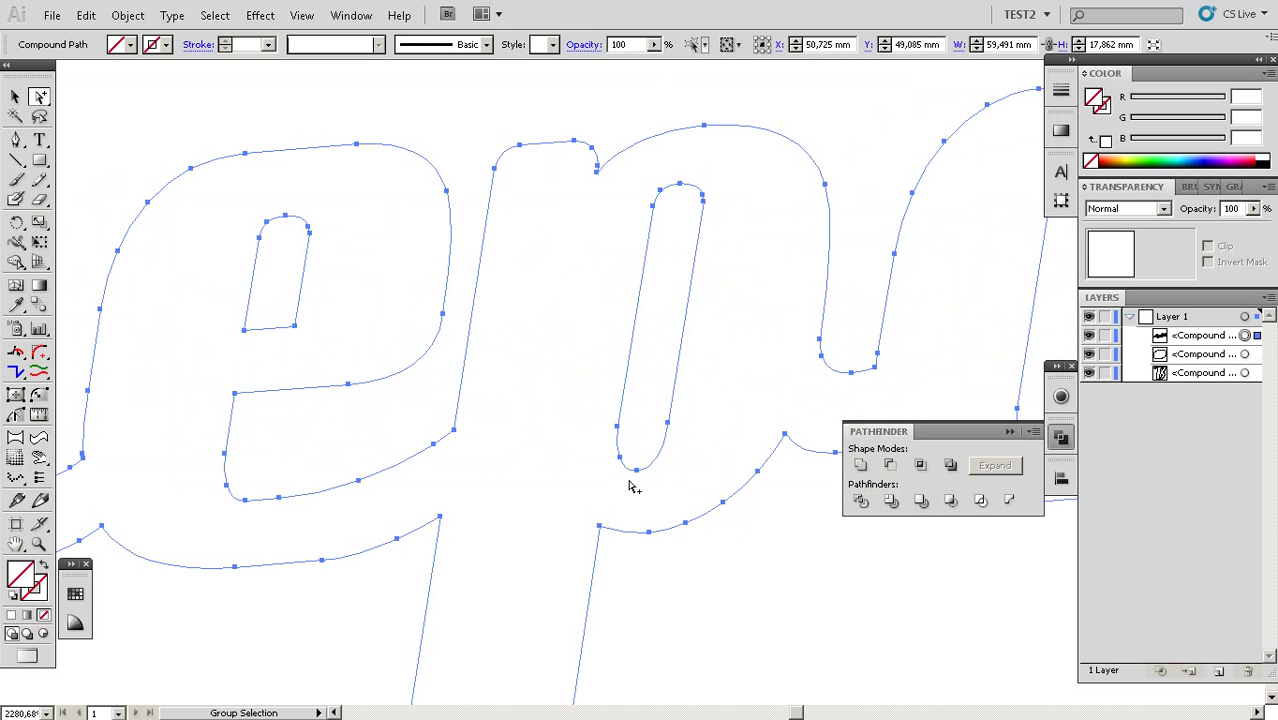
{"action": "key", "text": "ctrl+space"}
{"action": "left_click", "coordinate": [649, 435], "text": "ctrl+alt"}
{"action": "left_click", "coordinate": [650, 434], "text": "ctrl+alt"}
{"action": "left_click_drag", "start_coordinate": [685, 371], "coordinate": [646, 438]}
{"action": "left_click", "coordinate": [636, 426], "text": "ctrl+alt"}
Release the connected lettering's compound path and check that the counter of the p can be selected separately.
{"action": "right_click", "coordinate": [609, 391]}
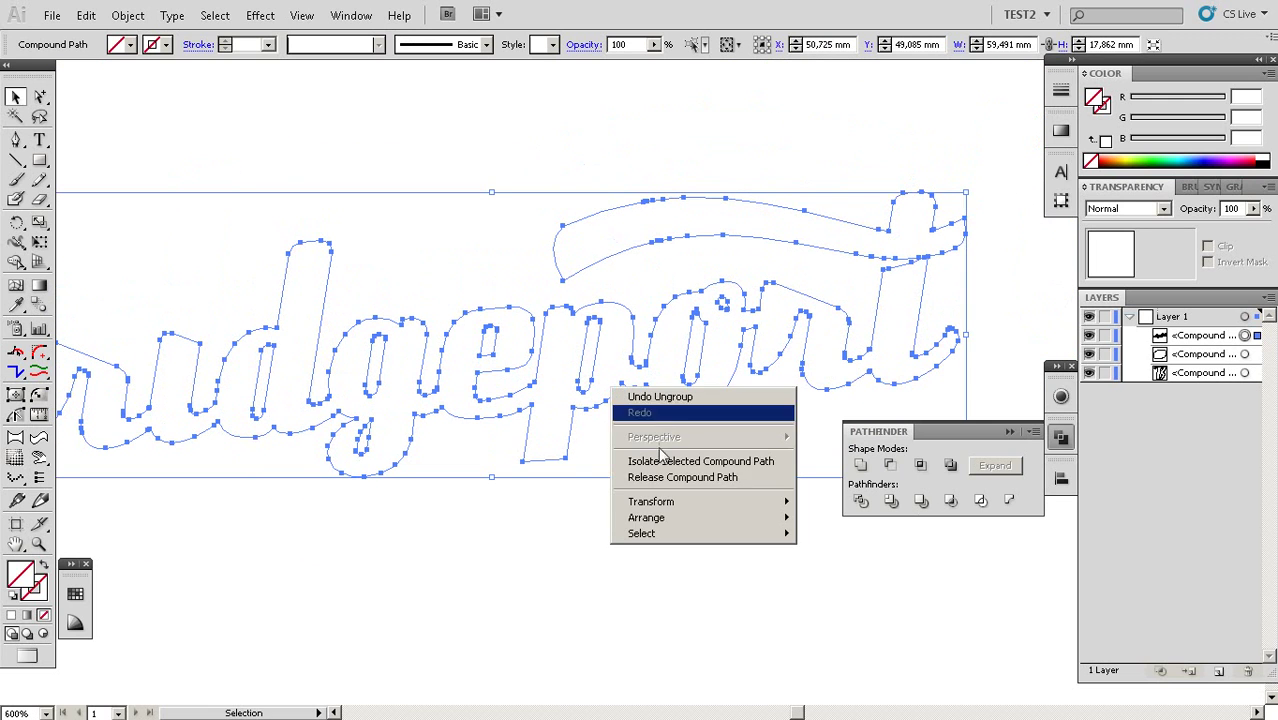
{"action": "left_click", "coordinate": [662, 478]}
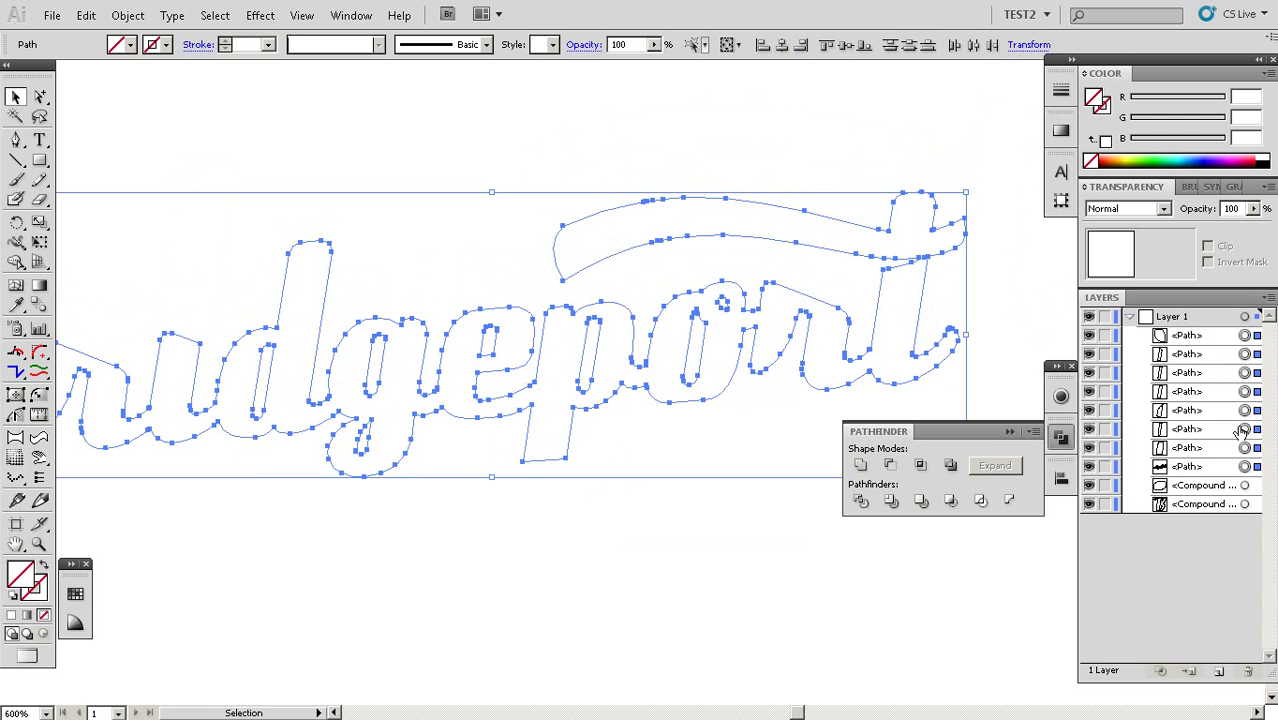
{"action": "key", "text": "ctrl+shift+a"}
{"action": "left_click", "coordinate": [590, 376], "text": "ctrl"}
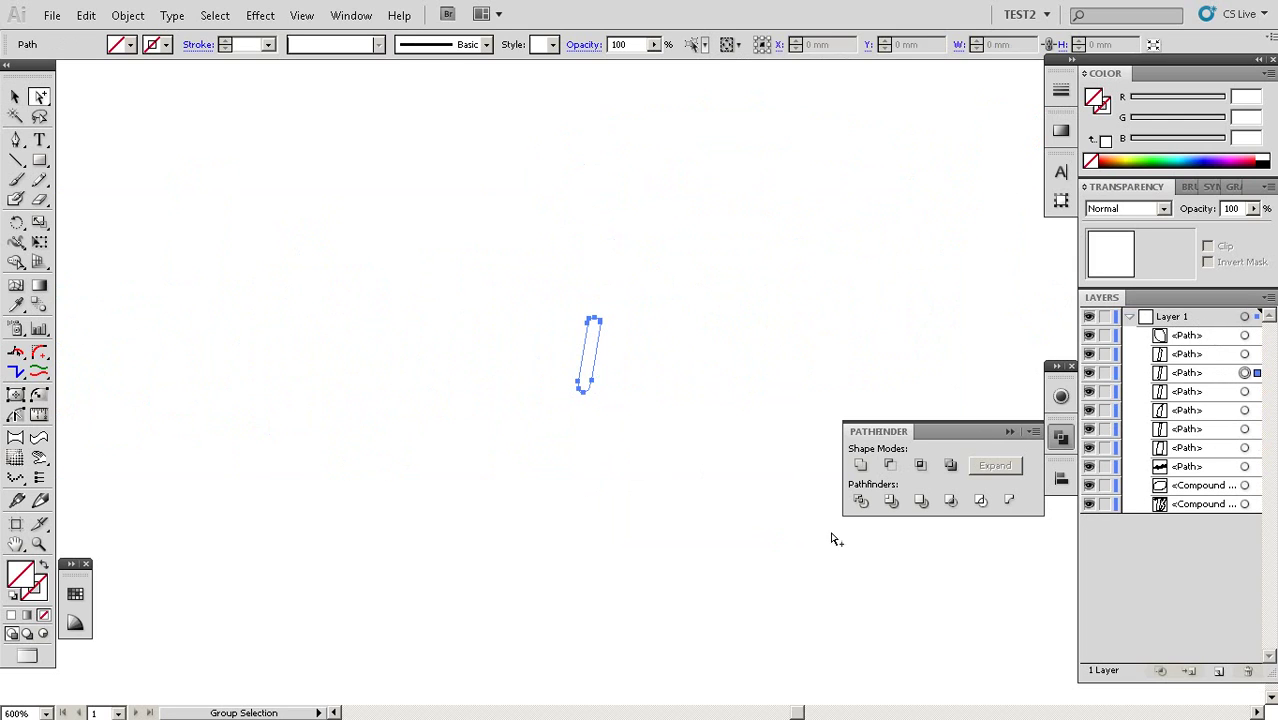
Release the compound paths of the i's dot and the letter B into plain paths.
{"action": "left_click", "coordinate": [1245, 486]}
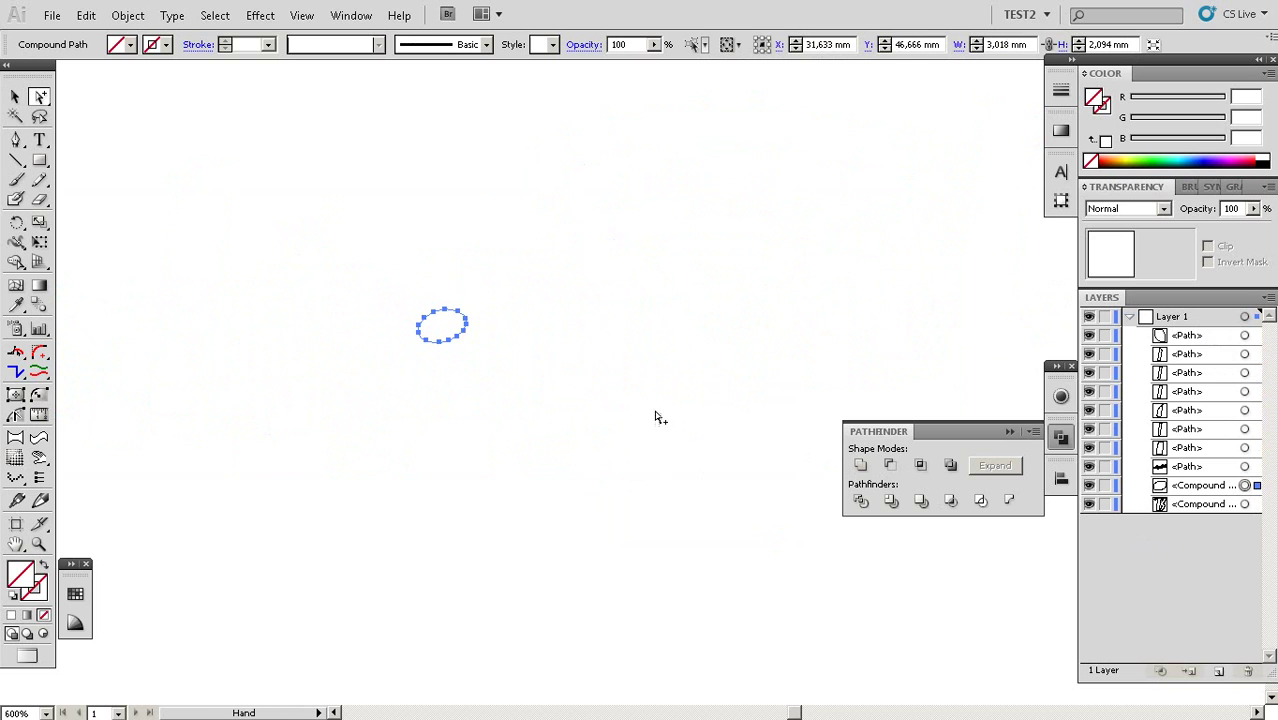
{"action": "key", "text": "v"}
{"action": "right_click", "coordinate": [456, 327]}
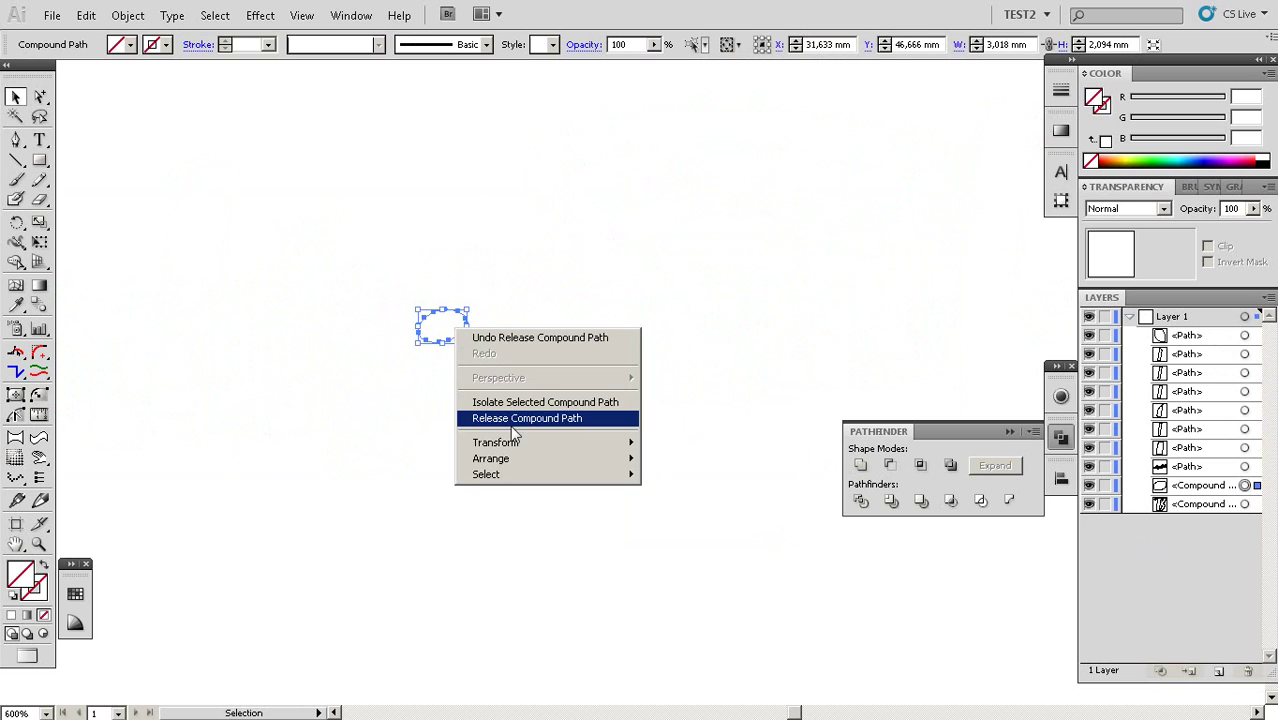
{"action": "left_click", "coordinate": [1244, 504]}
{"action": "scroll", "coordinate": [470, 427], "scroll_direction": "left", "scroll_amount": 4}
{"action": "right_click", "coordinate": [444, 414]}
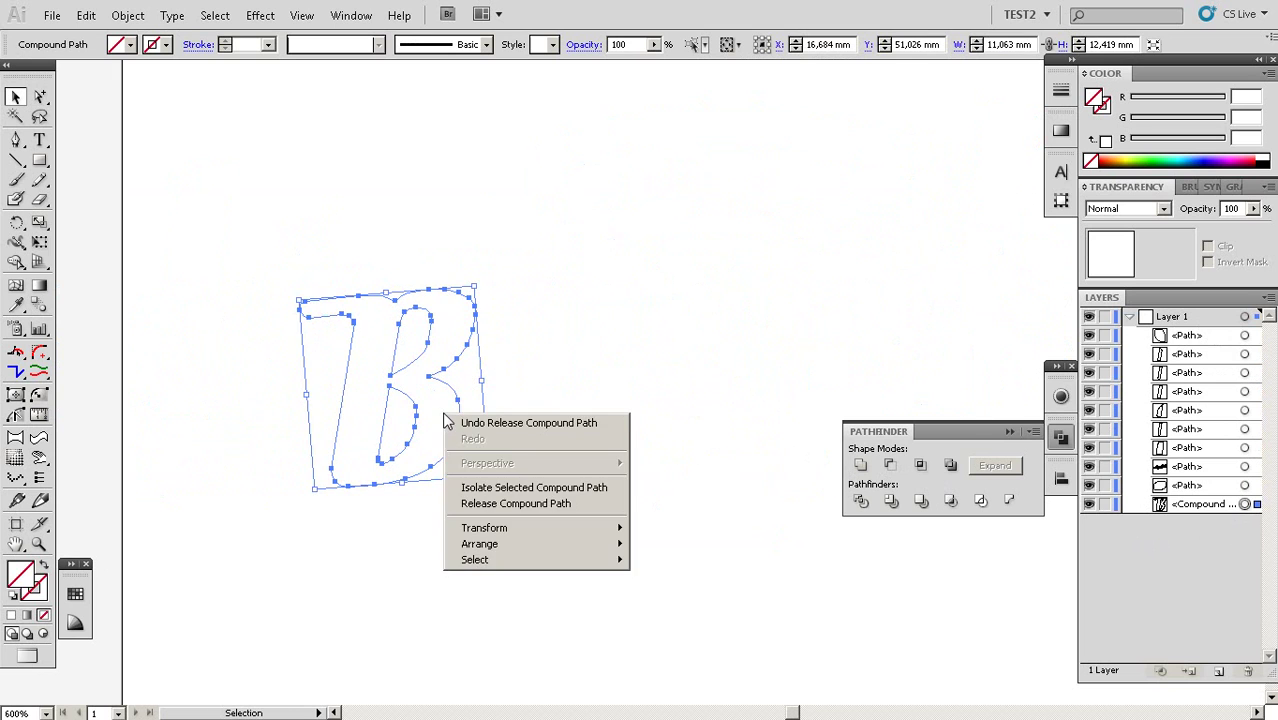
{"action": "left_click", "coordinate": [499, 507]}
Collapse the Pathfinder panel and select all the lettering's paths on the artboard.
{"action": "key", "text": "z"}
{"action": "key", "text": "ctrl+shift+a"}
{"action": "left_click", "coordinate": [607, 483], "text": "alt"}
{"action": "left_click", "coordinate": [610, 483], "text": "alt"}
{"action": "left_click_drag", "start_coordinate": [725, 459], "coordinate": [445, 483]}
{"action": "left_click", "coordinate": [1060, 437]}
{"action": "key", "text": "a"}
{"action": "left_click_drag", "start_coordinate": [961, 508], "coordinate": [134, 160]}
{"action": "left_click_drag", "start_coordinate": [554, 392], "coordinate": [488, 445]}
{"action": "key", "text": "z"}
{"action": "left_click", "coordinate": [604, 364]}
{"action": "left_click", "coordinate": [598, 381], "text": "alt"}
{"action": "left_click", "coordinate": [604, 400], "text": "alt"}
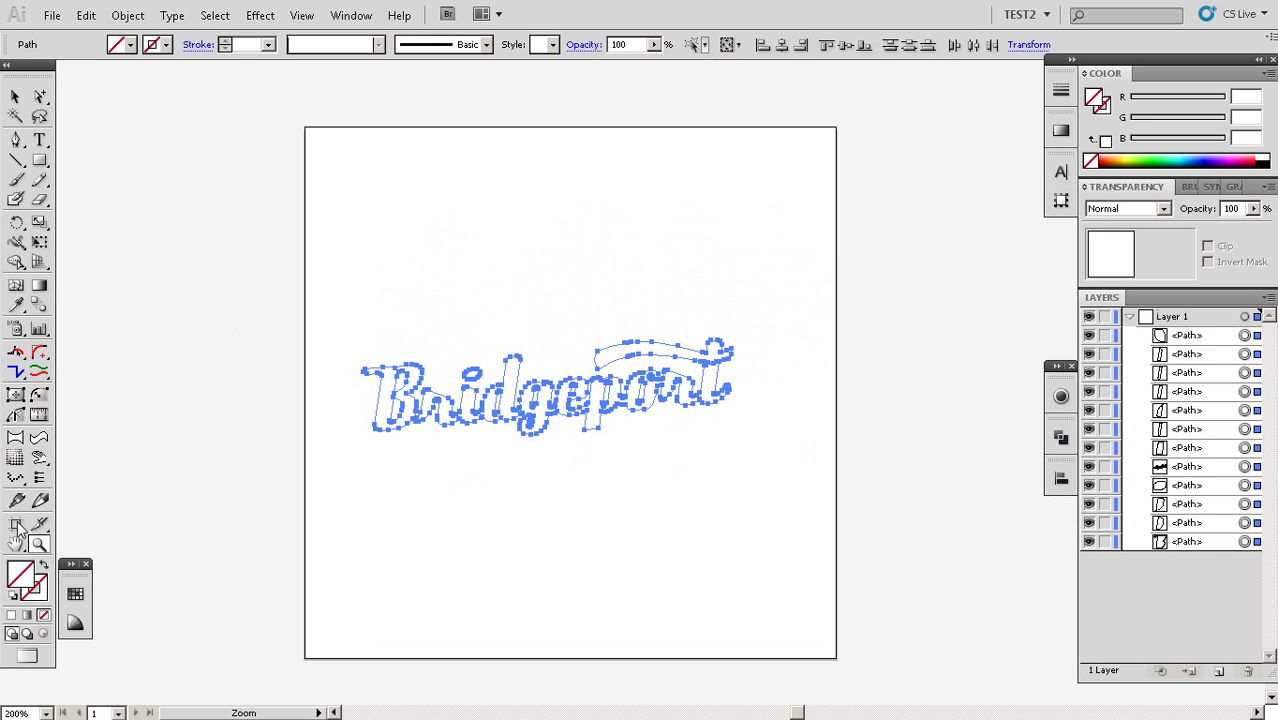
Reduce the artboard's height from above and below so it closely surrounds the lettering.
{"action": "left_click", "coordinate": [17, 530]}
{"action": "left_click_drag", "start_coordinate": [571, 128], "coordinate": [551, 314]}
{"action": "left_click_drag", "start_coordinate": [570, 658], "coordinate": [564, 445]}
{"action": "key", "text": "v"}
Examine how the lettering fits inside the cropped artboard and deselect everything.
{"action": "key", "text": "z"}
{"action": "left_click", "coordinate": [609, 379]}
{"action": "left_click", "coordinate": [609, 379]}
{"action": "left_click_drag", "start_coordinate": [674, 392], "coordinate": [700, 340]}
{"action": "key", "text": "v"}
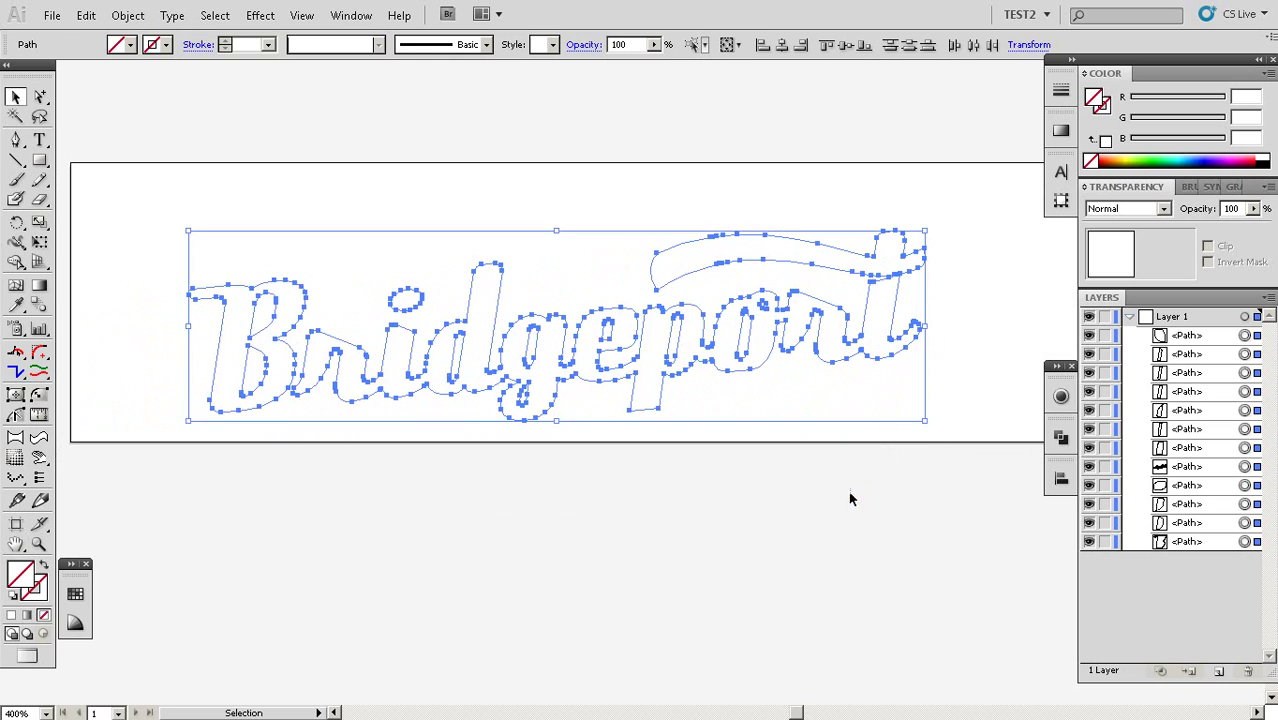
{"action": "left_click", "coordinate": [916, 474]}
{"action": "left_click_drag", "start_coordinate": [928, 509], "coordinate": [145, 152]}
{"action": "left_click", "coordinate": [198, 143]}
Export the lettering to the Desktop as Partone in AutoCAD Drawing (*.DWG) format, version 2004/2005/2006, at 1 millimeter = 1 unit.
{"action": "key", "text": "alt+f"}
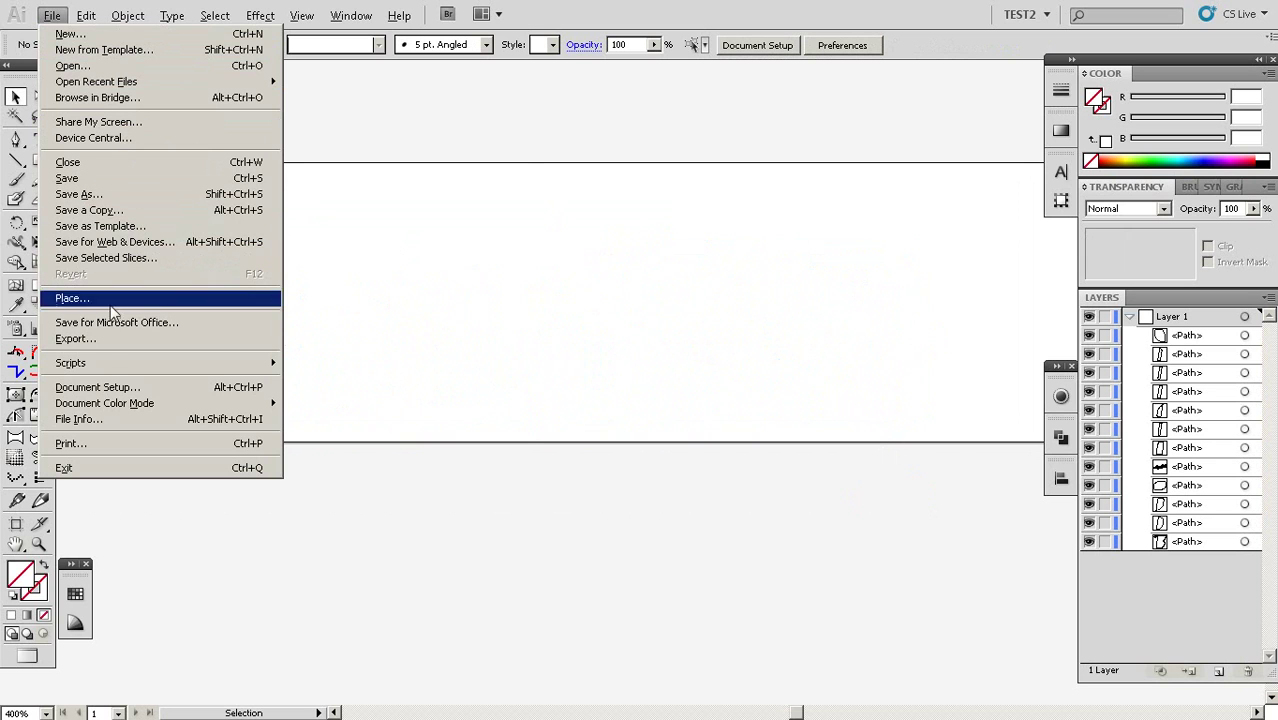
{"action": "left_click", "coordinate": [104, 340]}
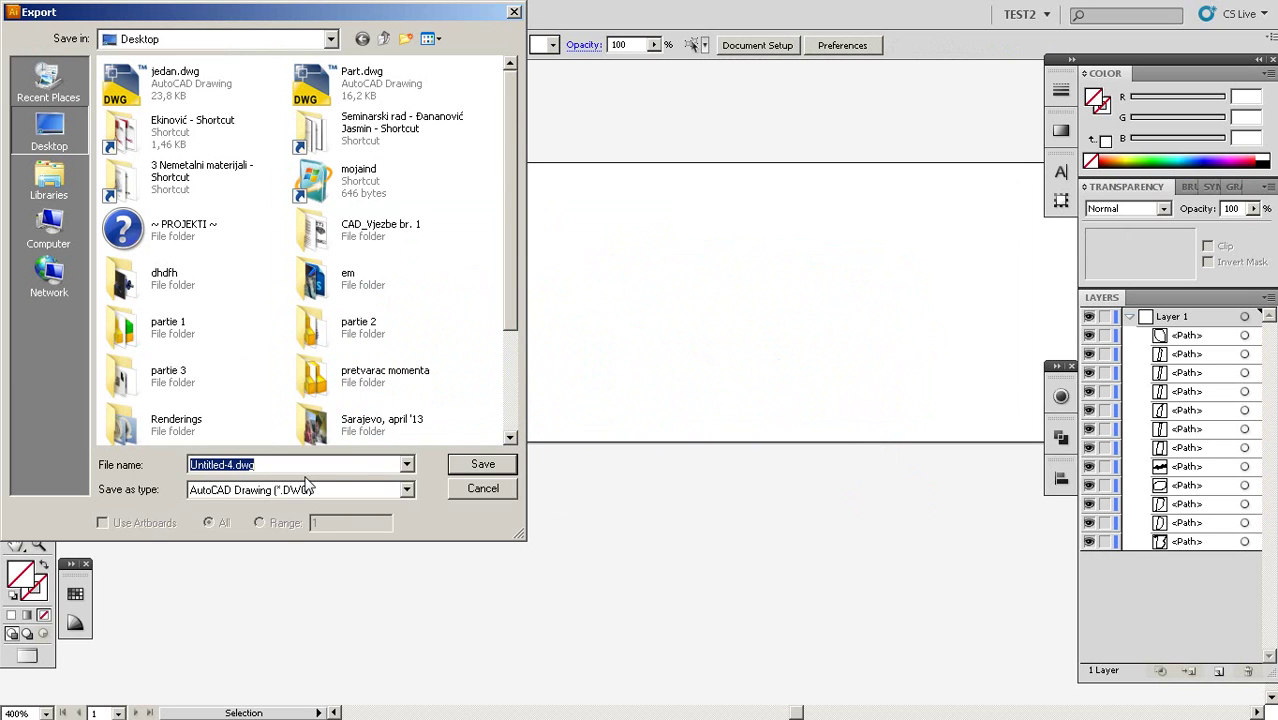
{"action": "type", "text": "Par"}
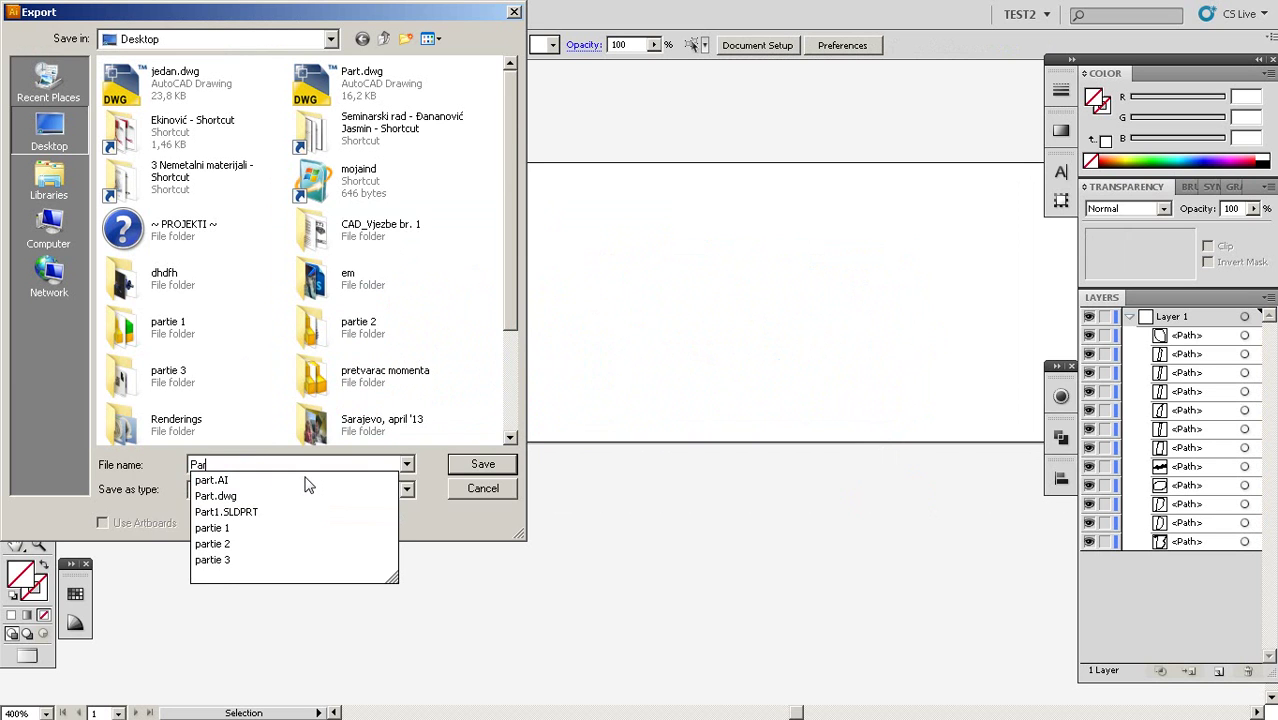
{"action": "type", "text": "tone"}
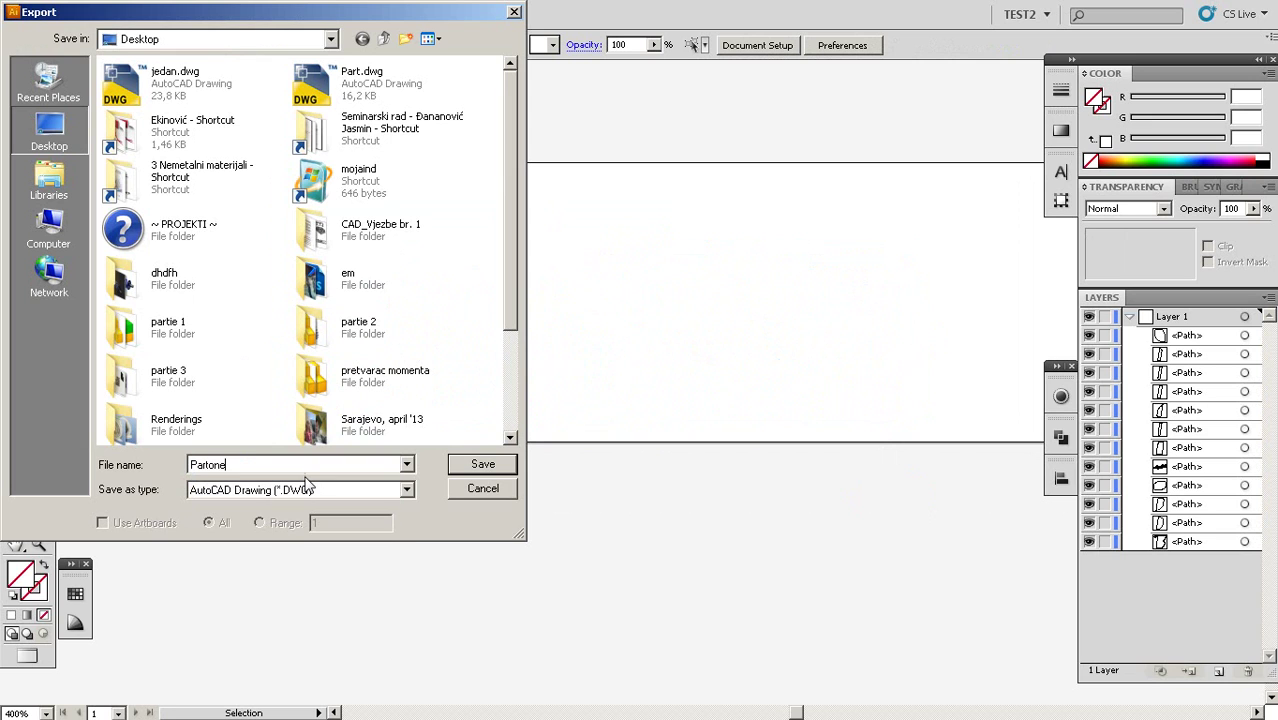
{"action": "left_click", "coordinate": [406, 490]}
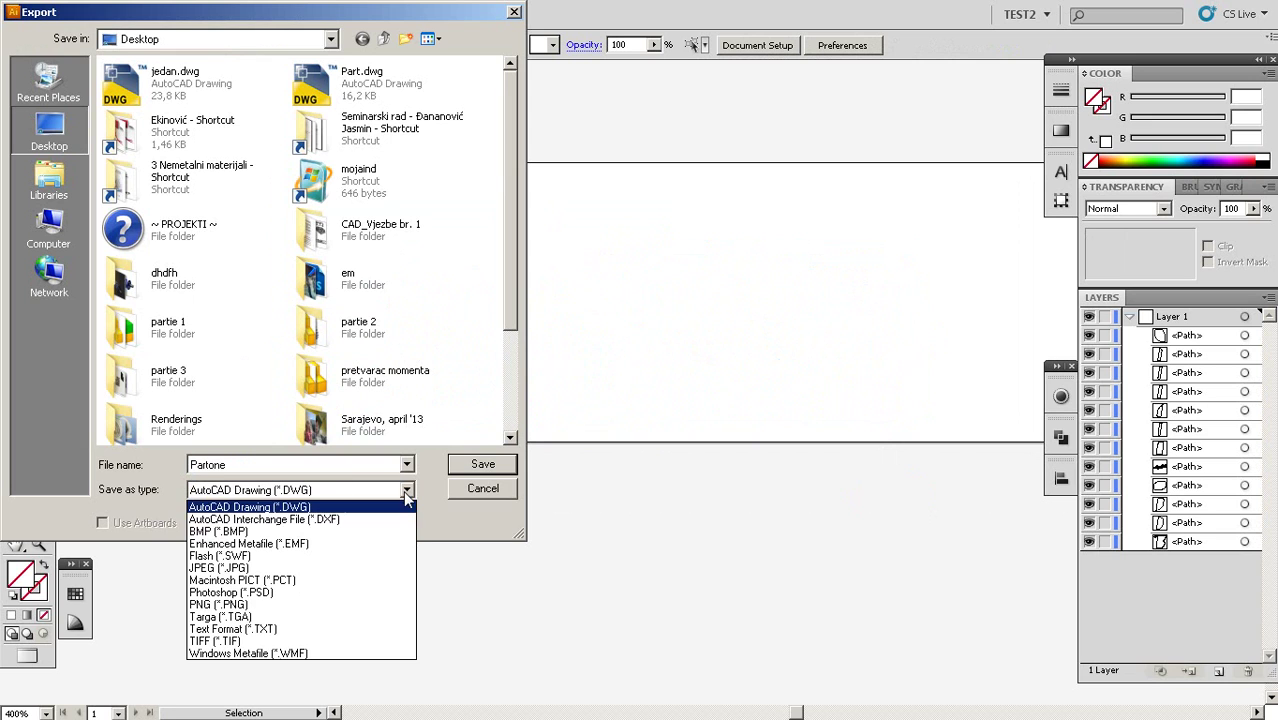
{"action": "left_click", "coordinate": [311, 508]}
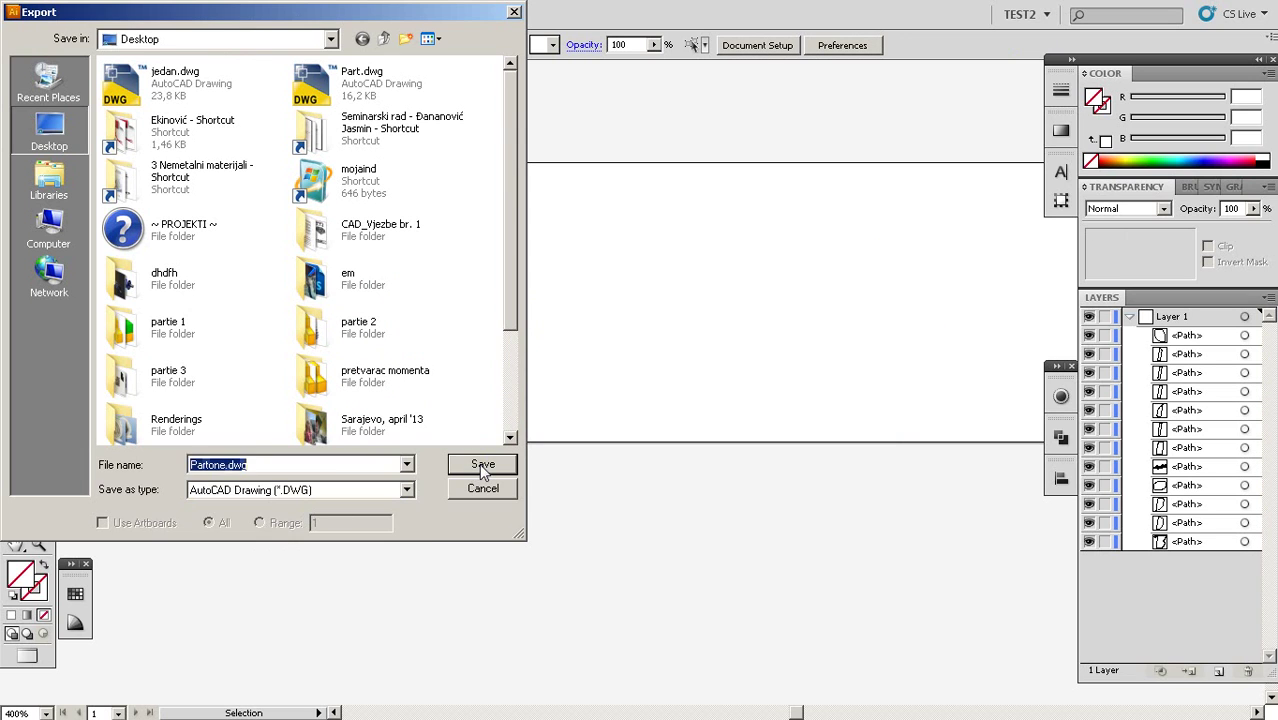
{"action": "left_click", "coordinate": [478, 470]}
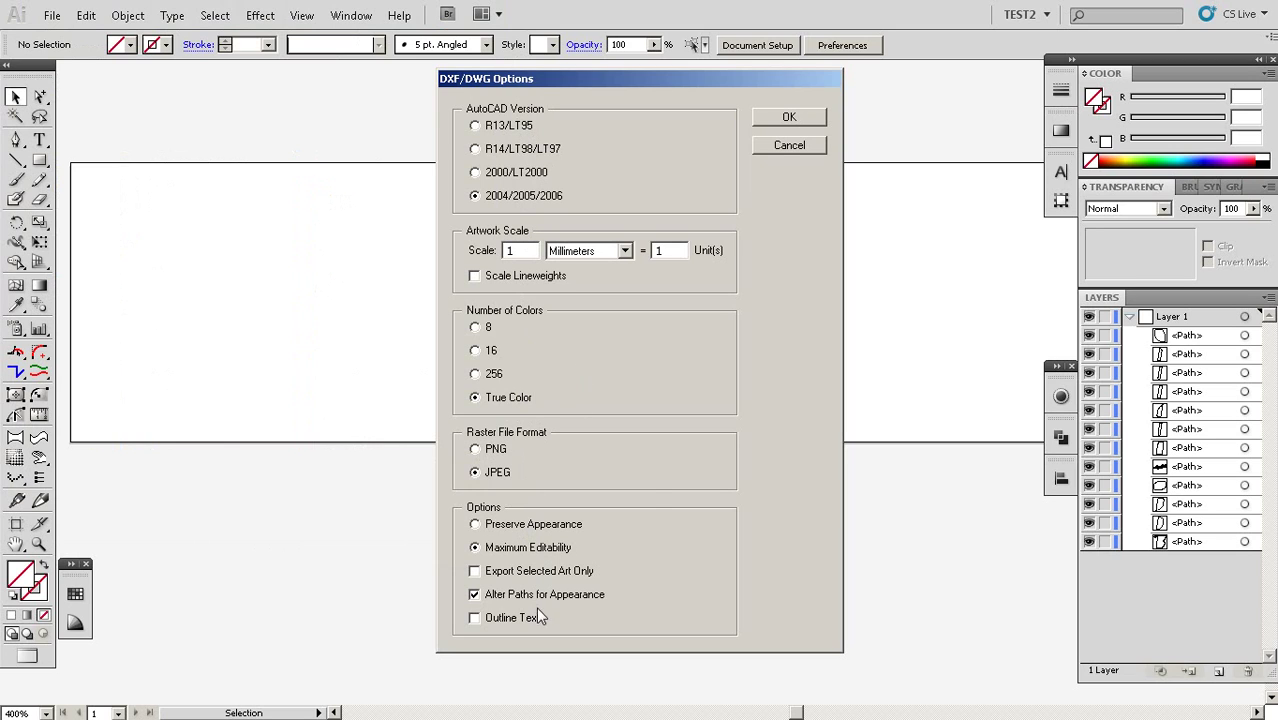
{"action": "left_click", "coordinate": [788, 118]}
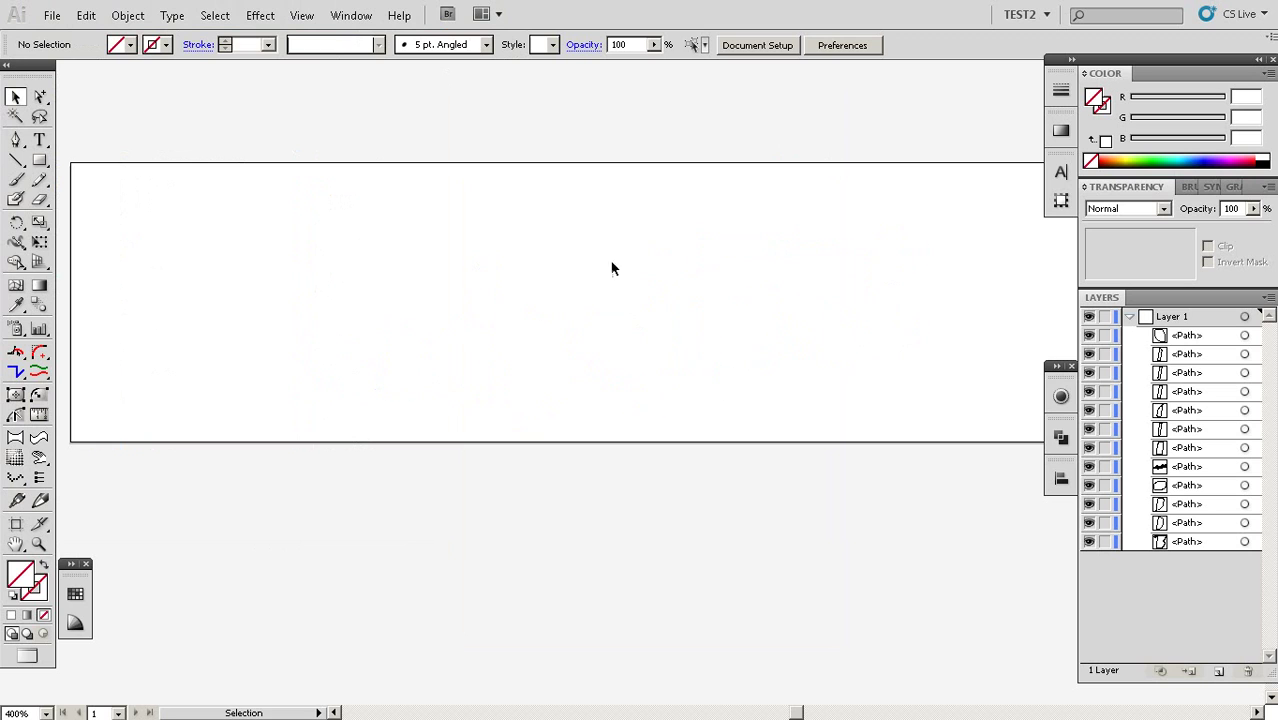
Switch to SolidWorks and open Partone.dwg from the Desktop, filtering the file list to DWG (*.dwg).
{"action": "key", "text": "alt+Tab"}
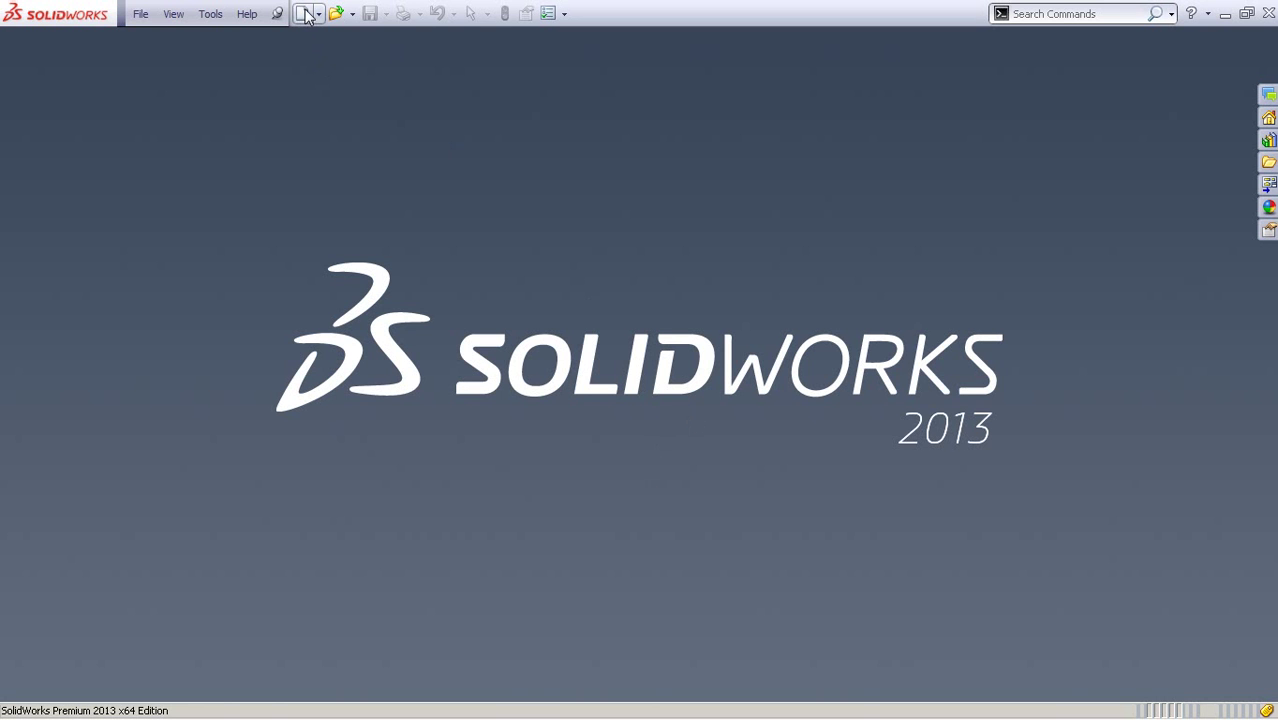
{"action": "left_click", "coordinate": [336, 14]}
{"action": "scroll", "coordinate": [700, 282], "scroll_direction": "down", "scroll_amount": 5}
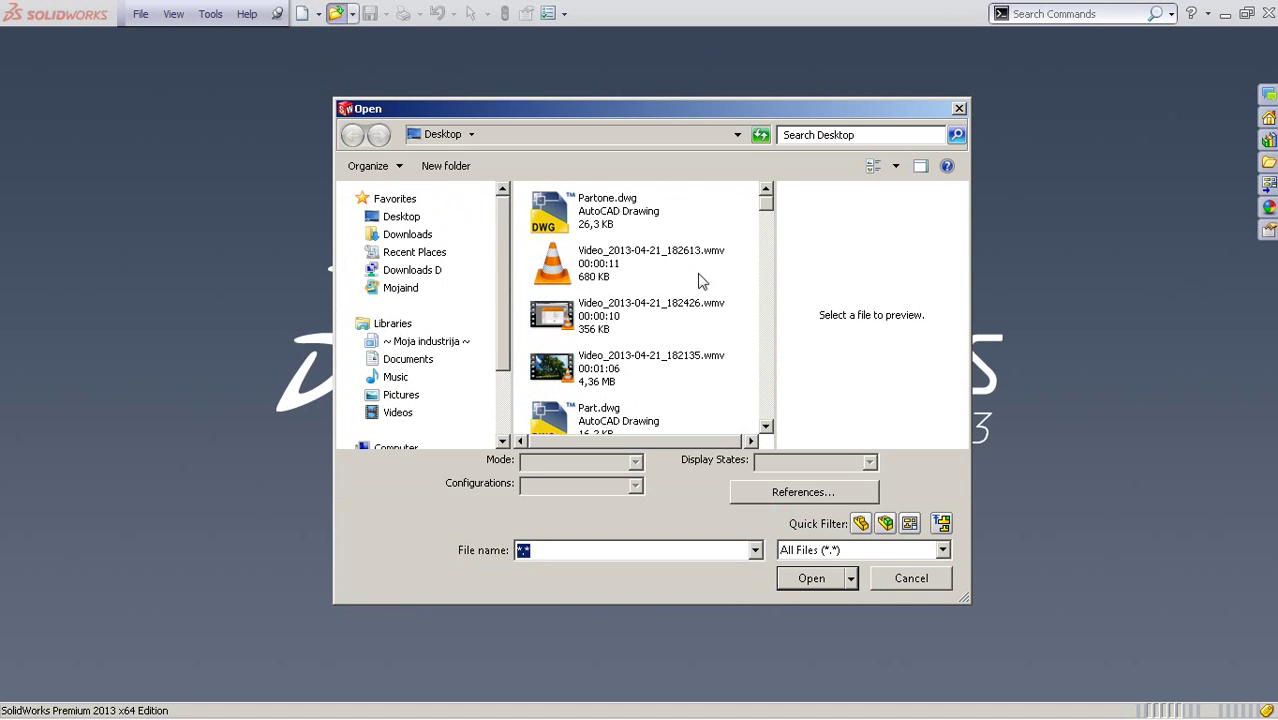
{"action": "left_click", "coordinate": [881, 552]}
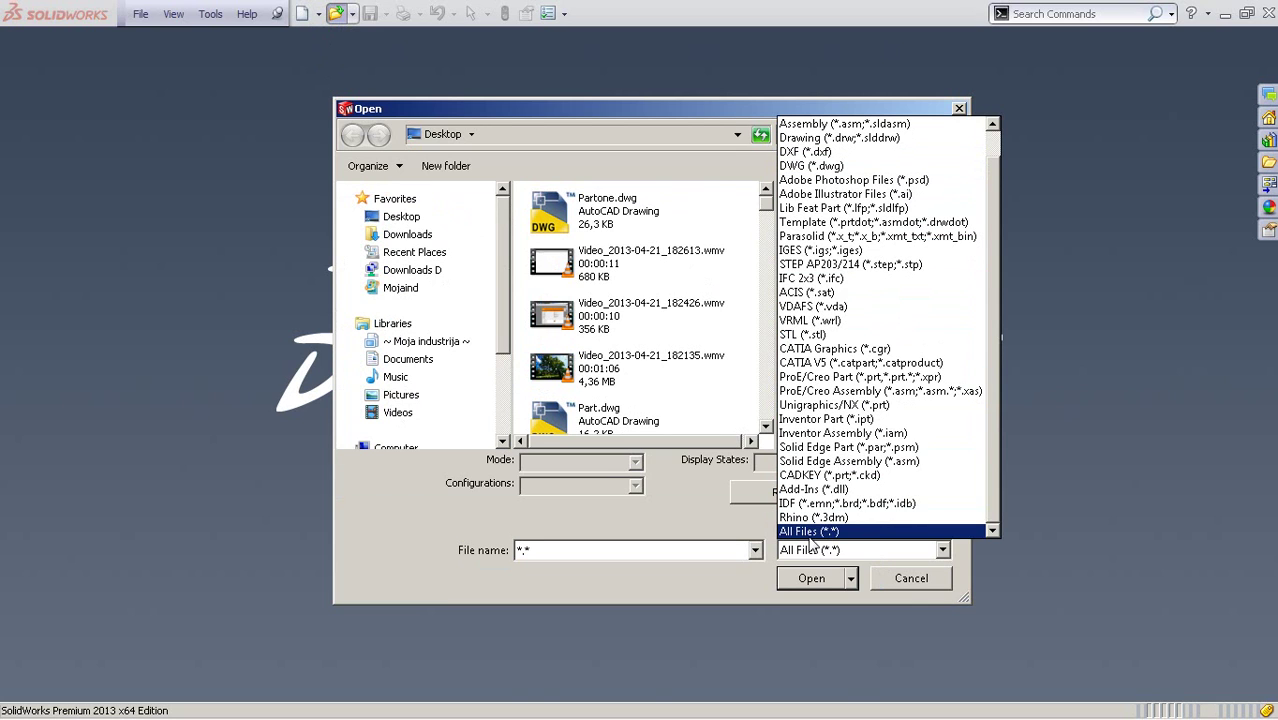
{"action": "left_click", "coordinate": [845, 123]}
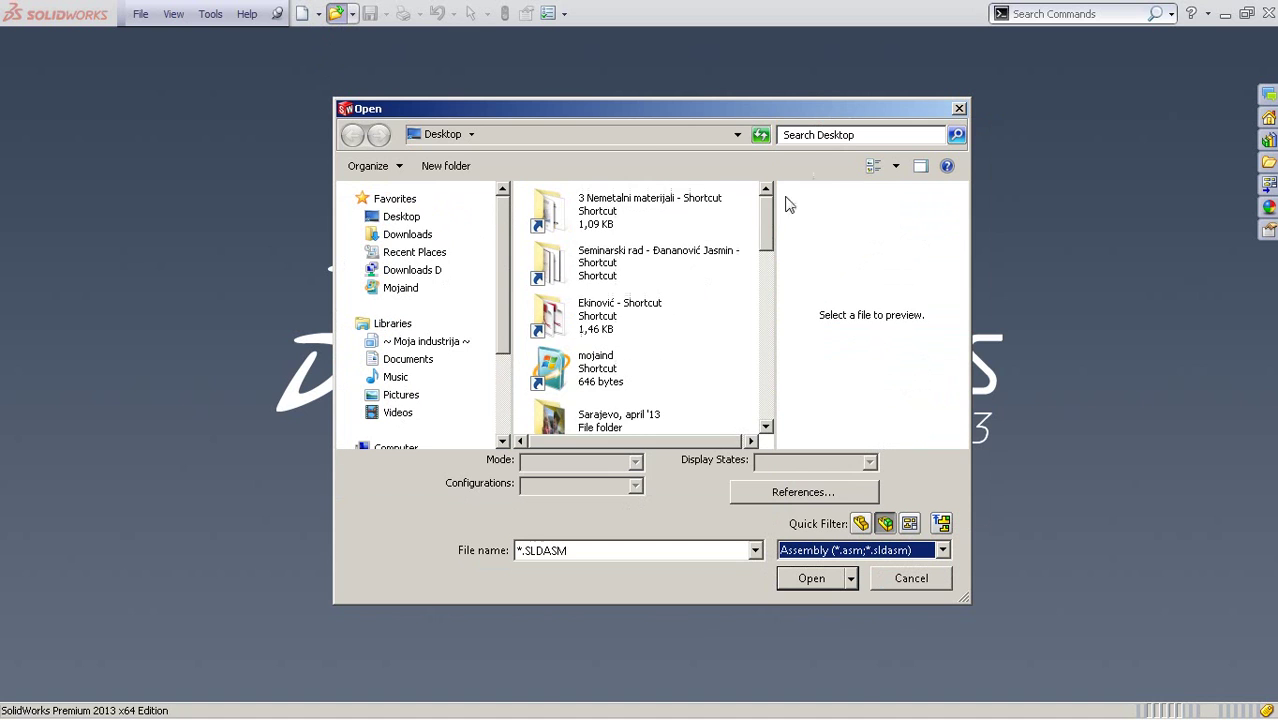
{"action": "mouse_move", "coordinate": [764, 219]}
{"action": "left_mouse_down"}
{"action": "mouse_move", "coordinate": [764, 382]}
{"action": "mouse_move", "coordinate": [764, 226]}
{"action": "left_mouse_up"}
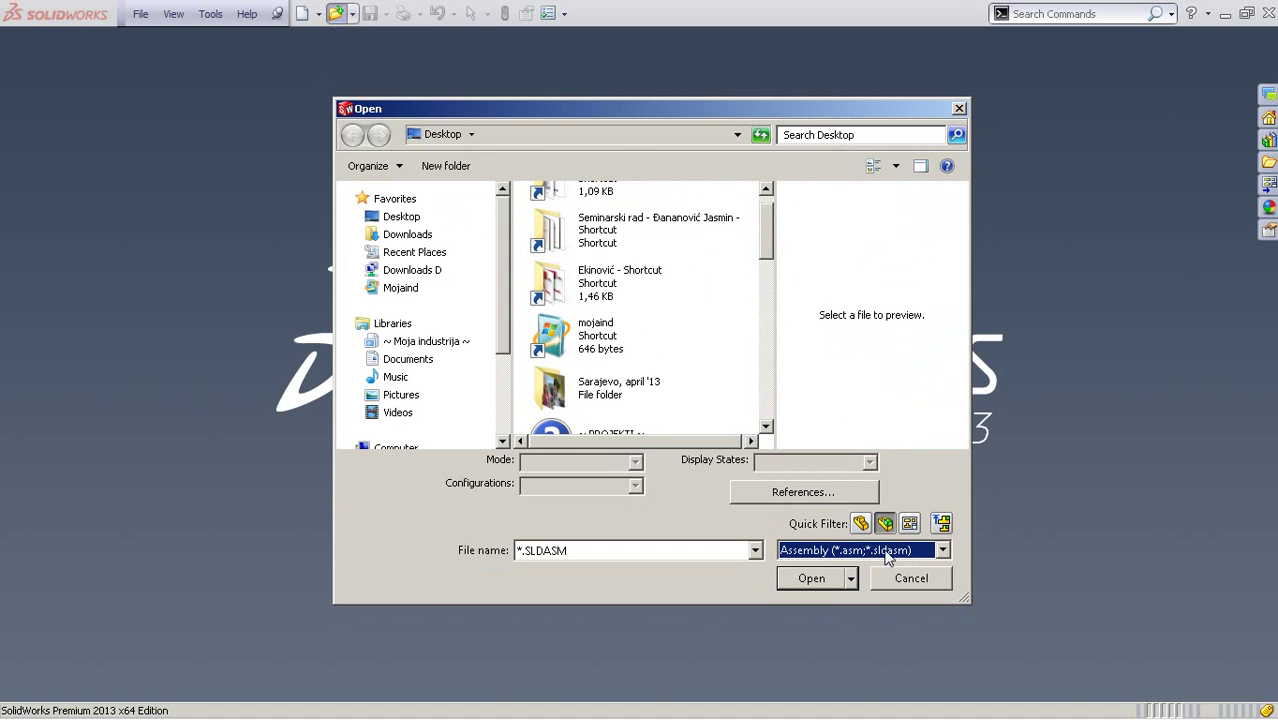
{"action": "left_click", "coordinate": [885, 550]}
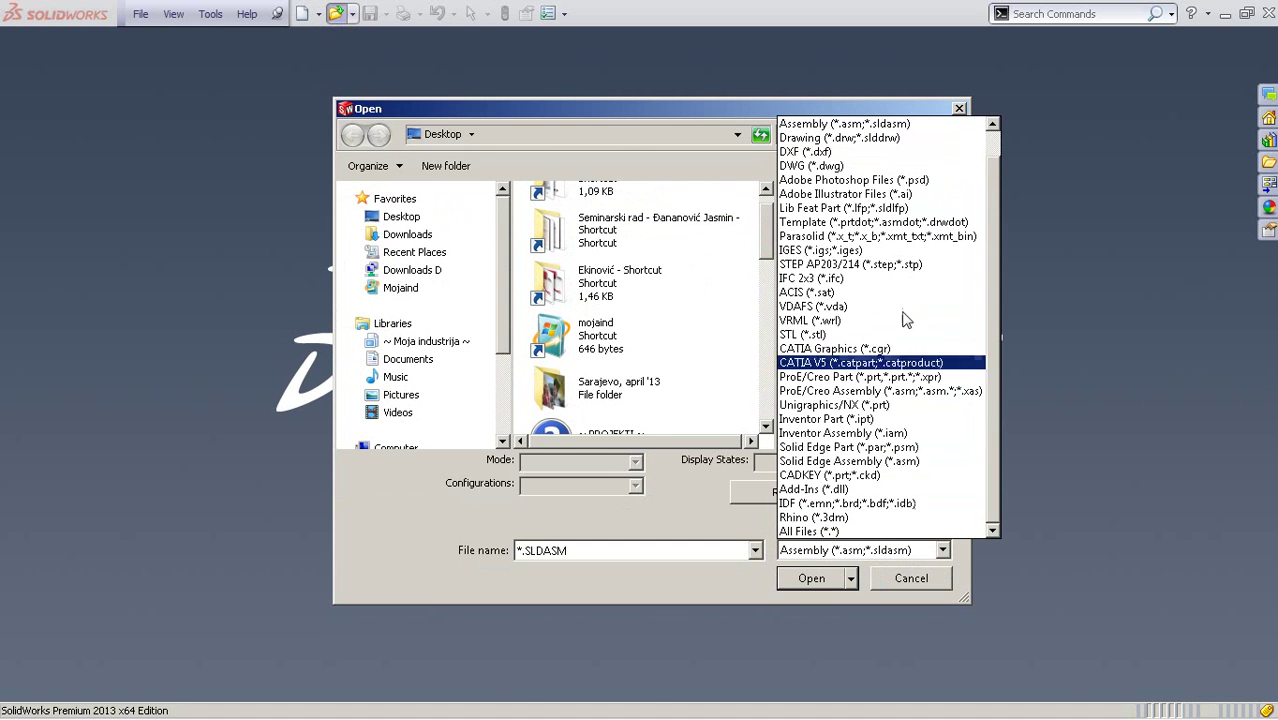
{"action": "left_click", "coordinate": [838, 166]}
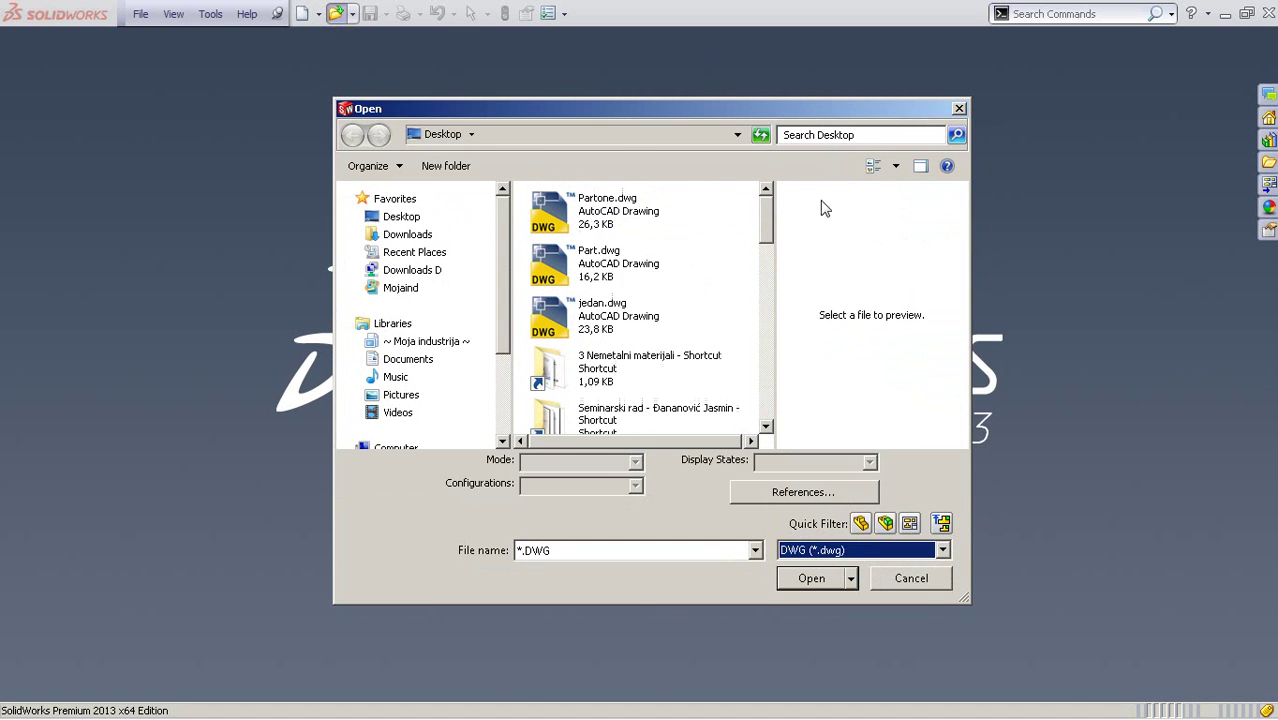
{"action": "left_click", "coordinate": [600, 218]}
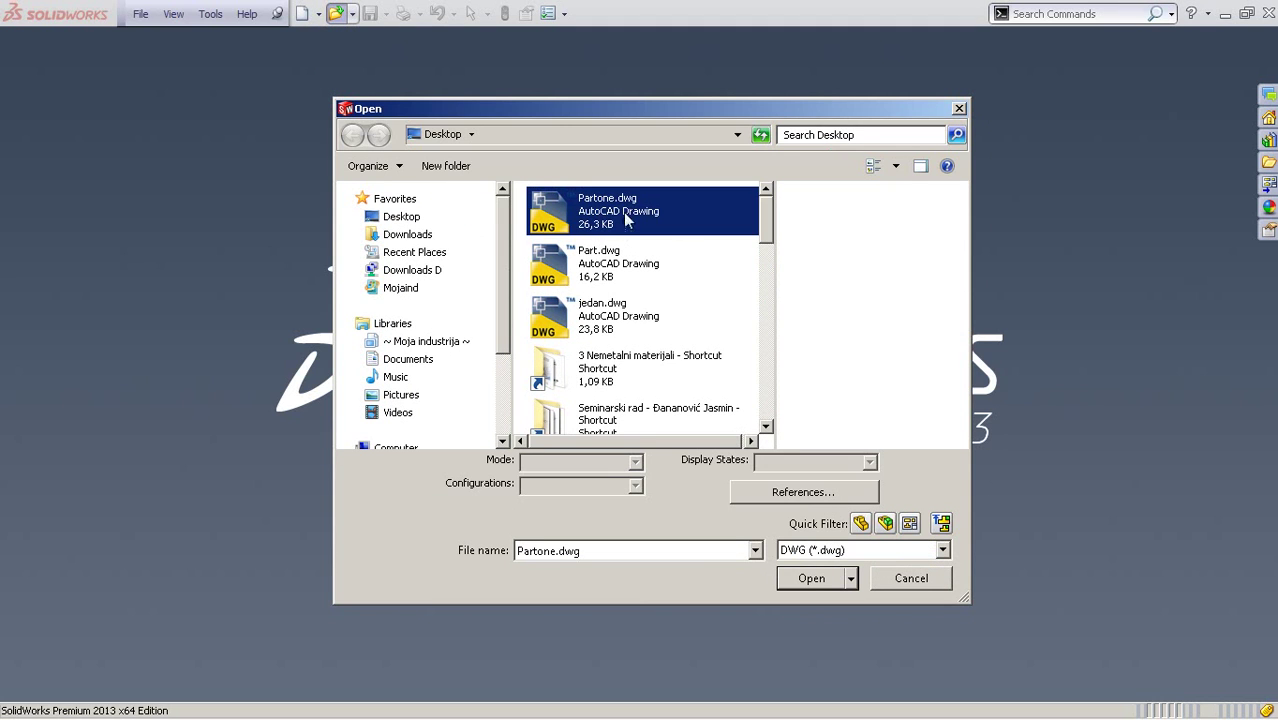
{"action": "left_click", "coordinate": [828, 583]}
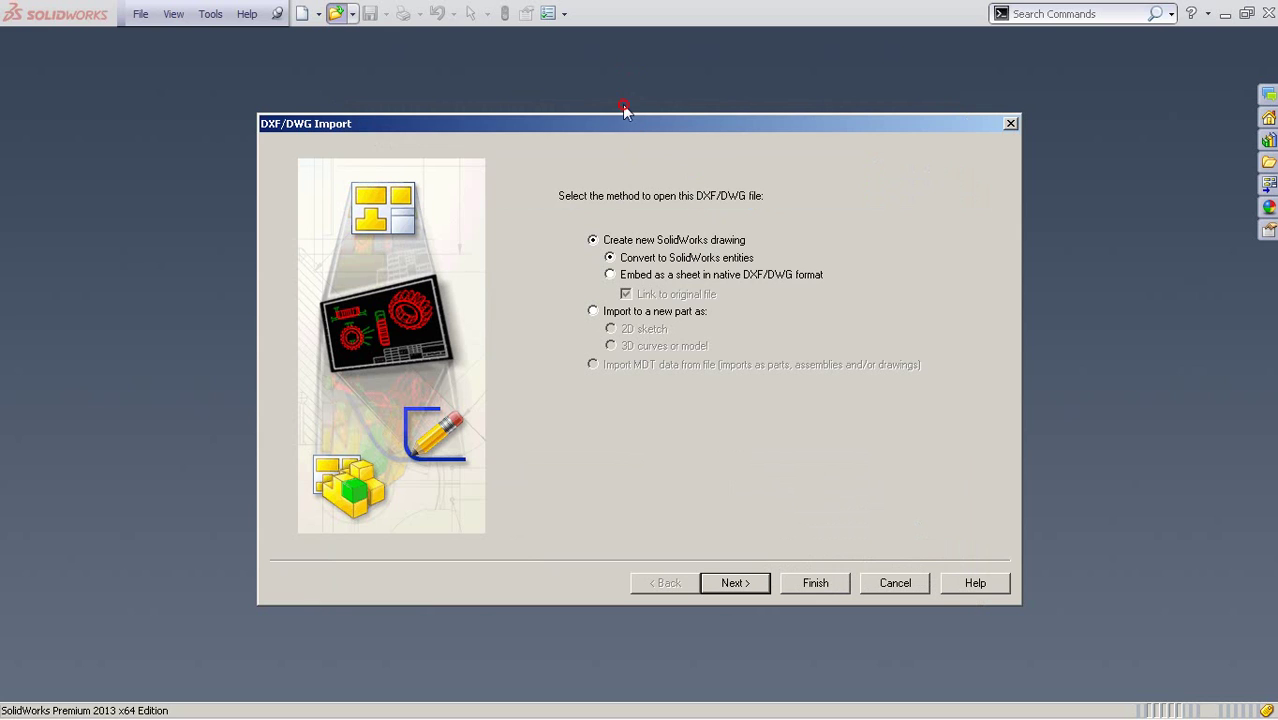
Import the DWG into a new part as a 2D sketch, with all layers and inches as the data units.
{"action": "left_click", "coordinate": [593, 312]}
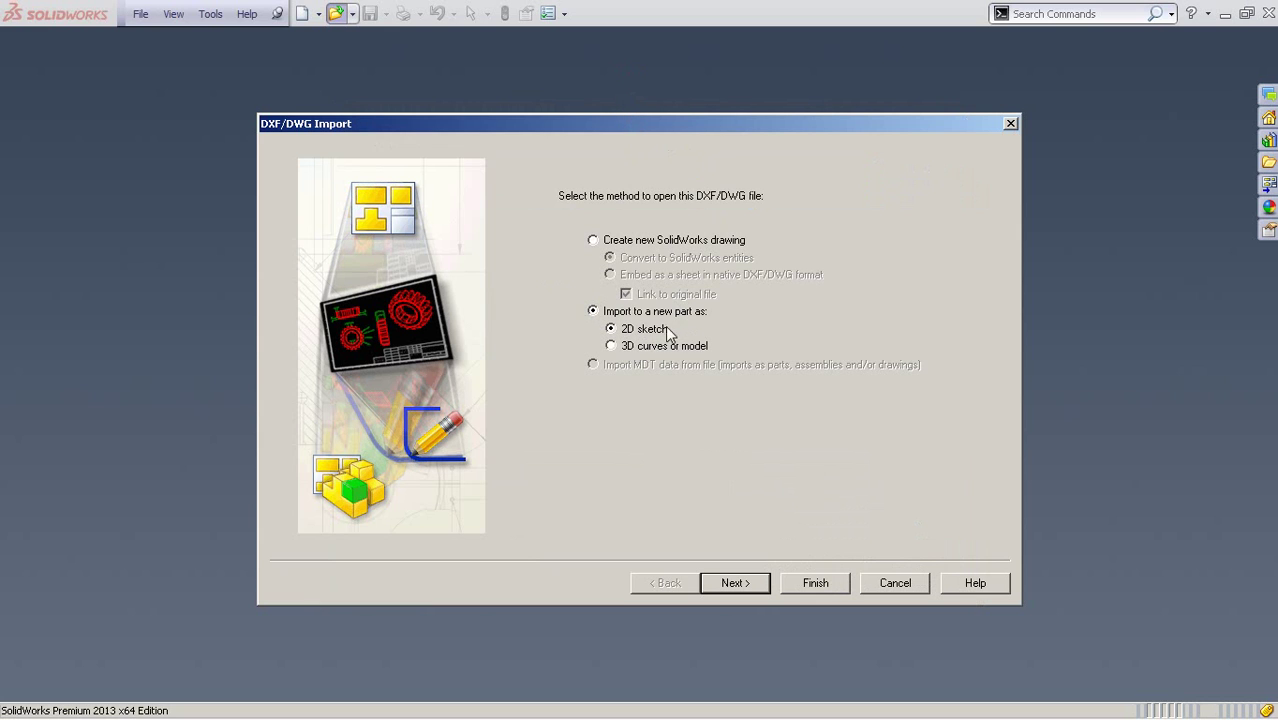
{"action": "left_click", "coordinate": [742, 585]}
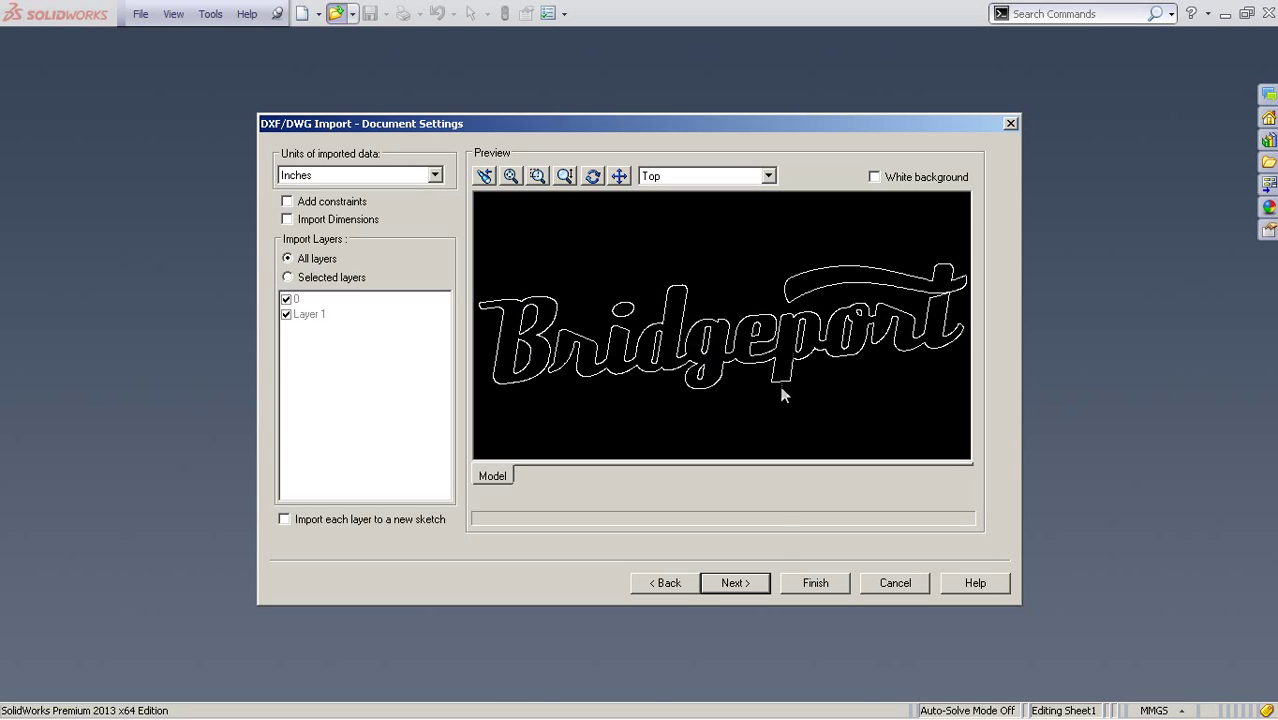
{"action": "left_click", "coordinate": [735, 583]}
{"action": "left_click", "coordinate": [811, 586]}
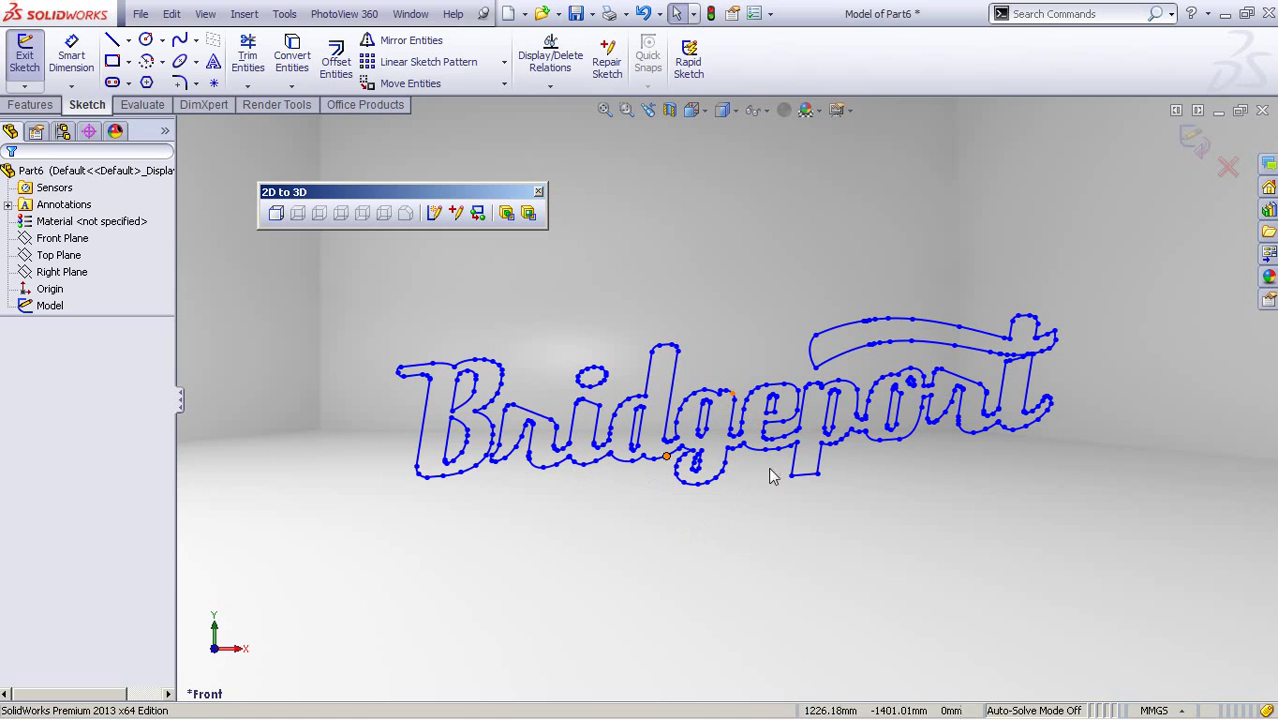
Close the 2D to 3D tools and exit the imported Bridgeport sketch.
{"action": "left_click", "coordinate": [538, 194]}
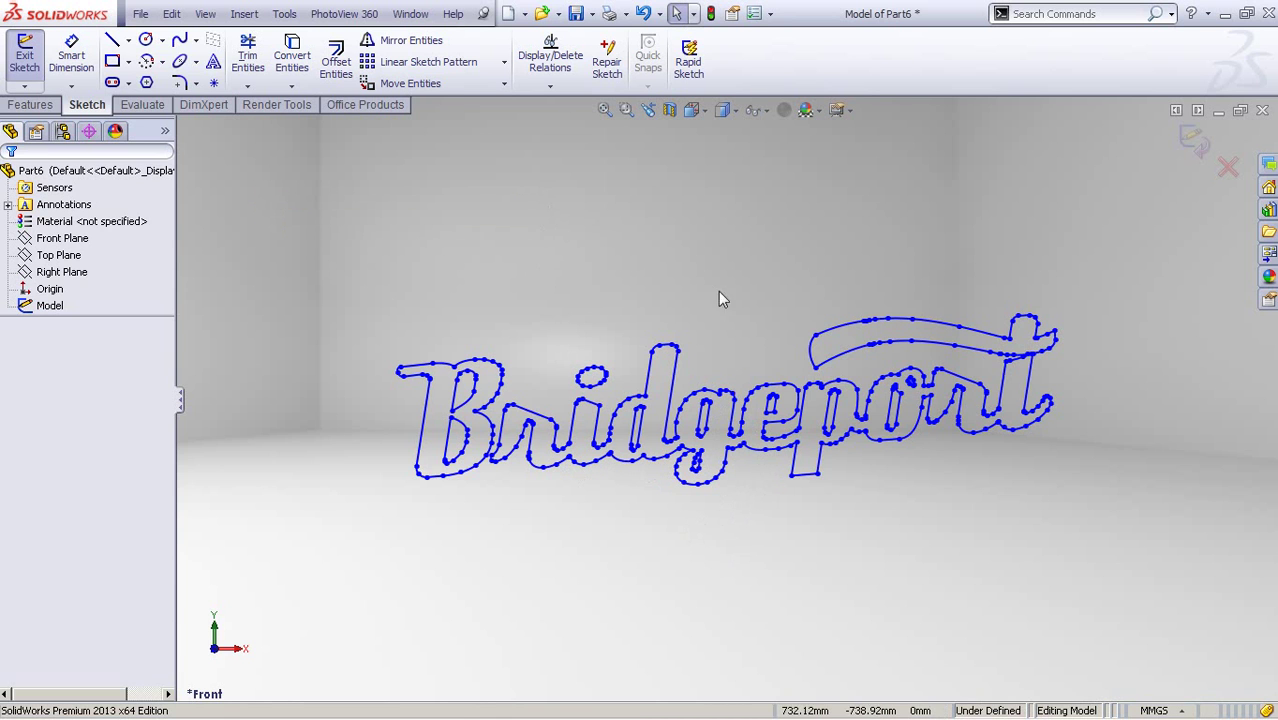
{"action": "key", "text": "space"}
{"action": "key", "text": "ctrl+7"}
{"action": "key", "text": "ctrl+1"}
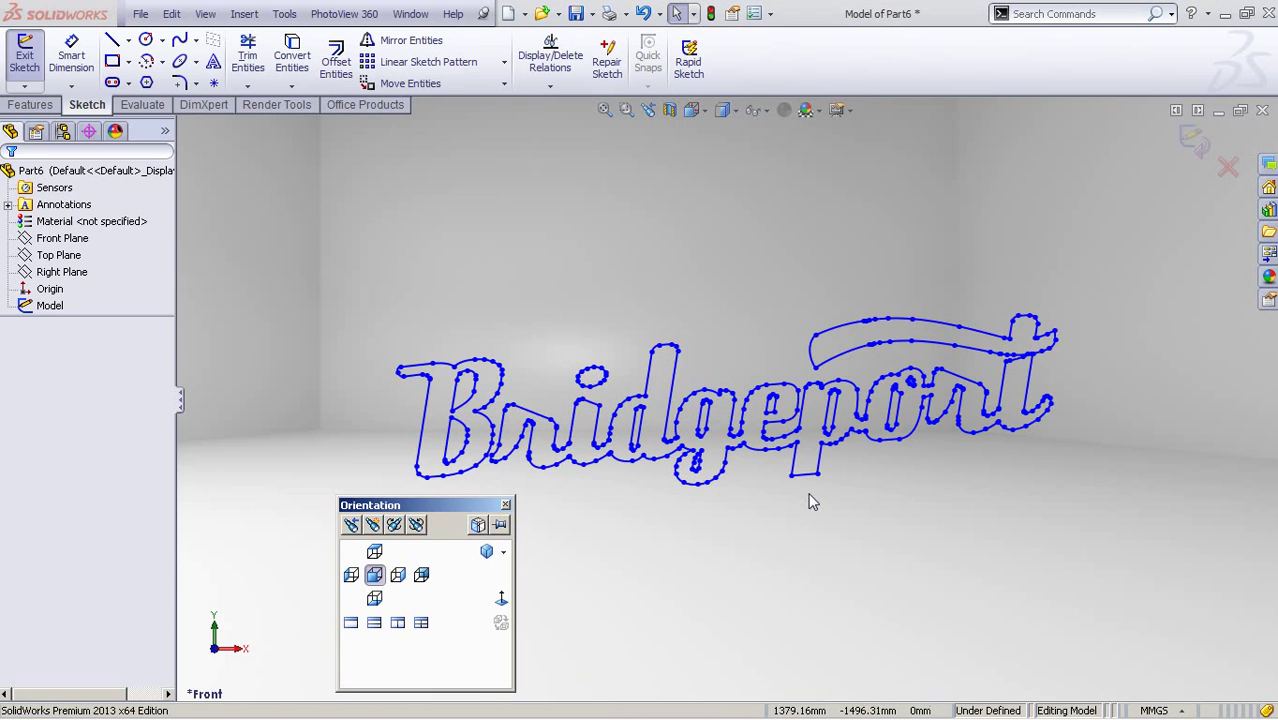
{"action": "left_click", "coordinate": [1193, 140]}
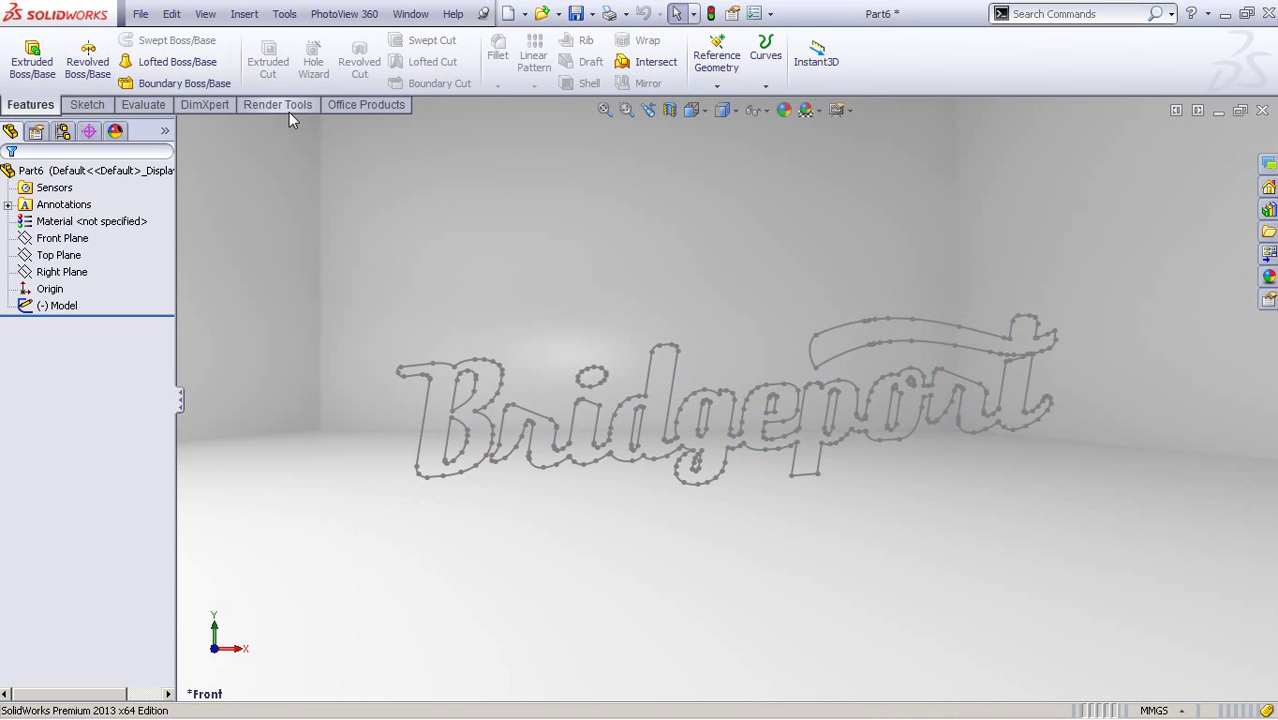
Extrude the imported lettering sketch as a blind boss about 101 mm deep from its sketch plane.
{"action": "left_click", "coordinate": [33, 66]}
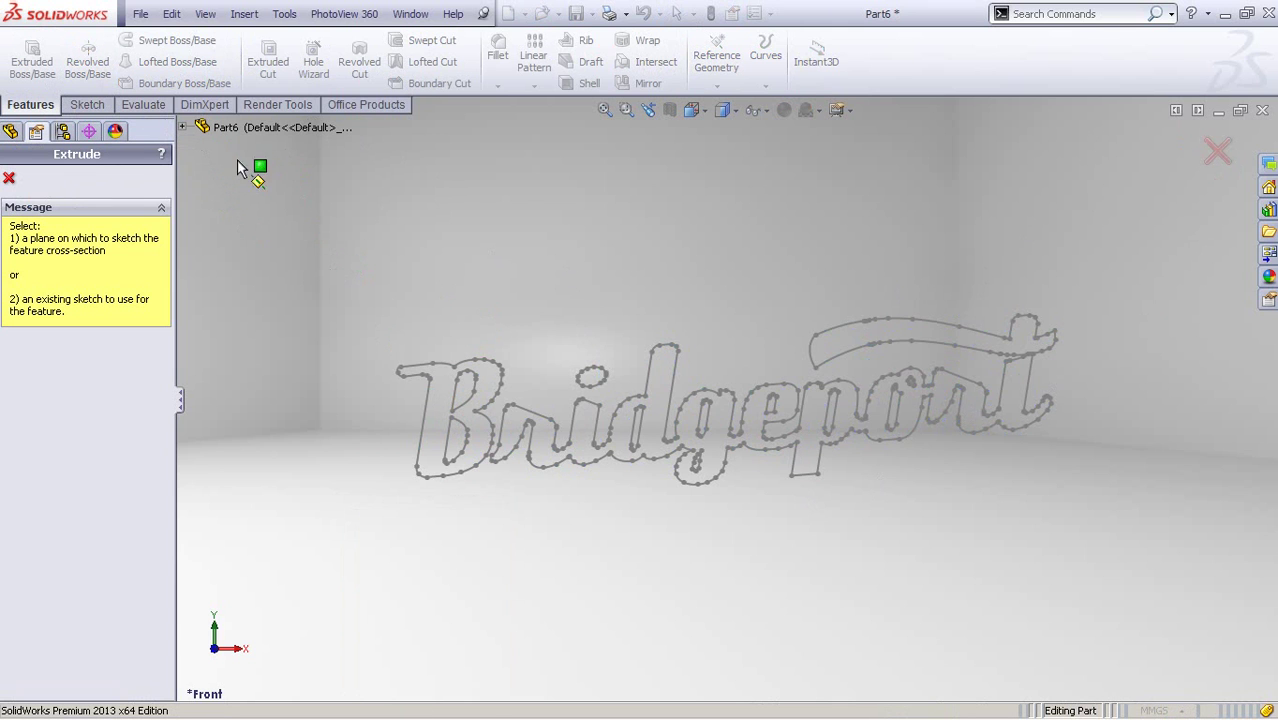
{"action": "left_click", "coordinate": [182, 127]}
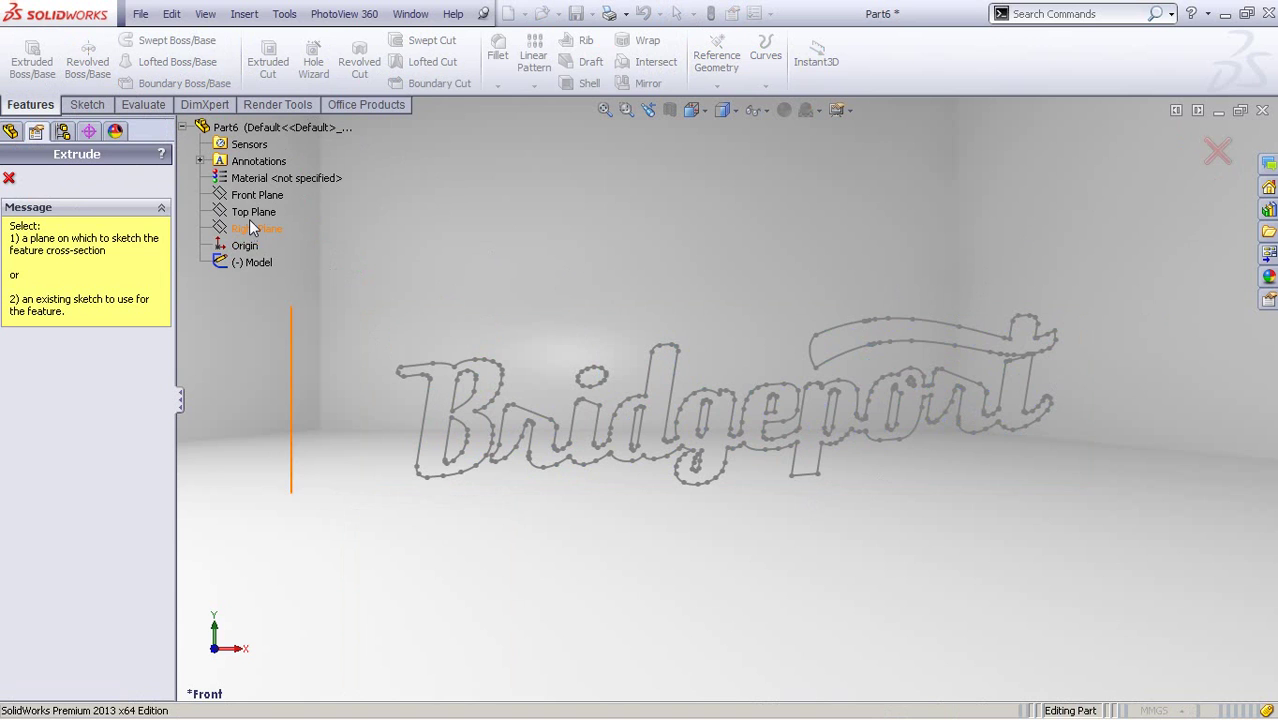
{"action": "left_click", "coordinate": [251, 262]}
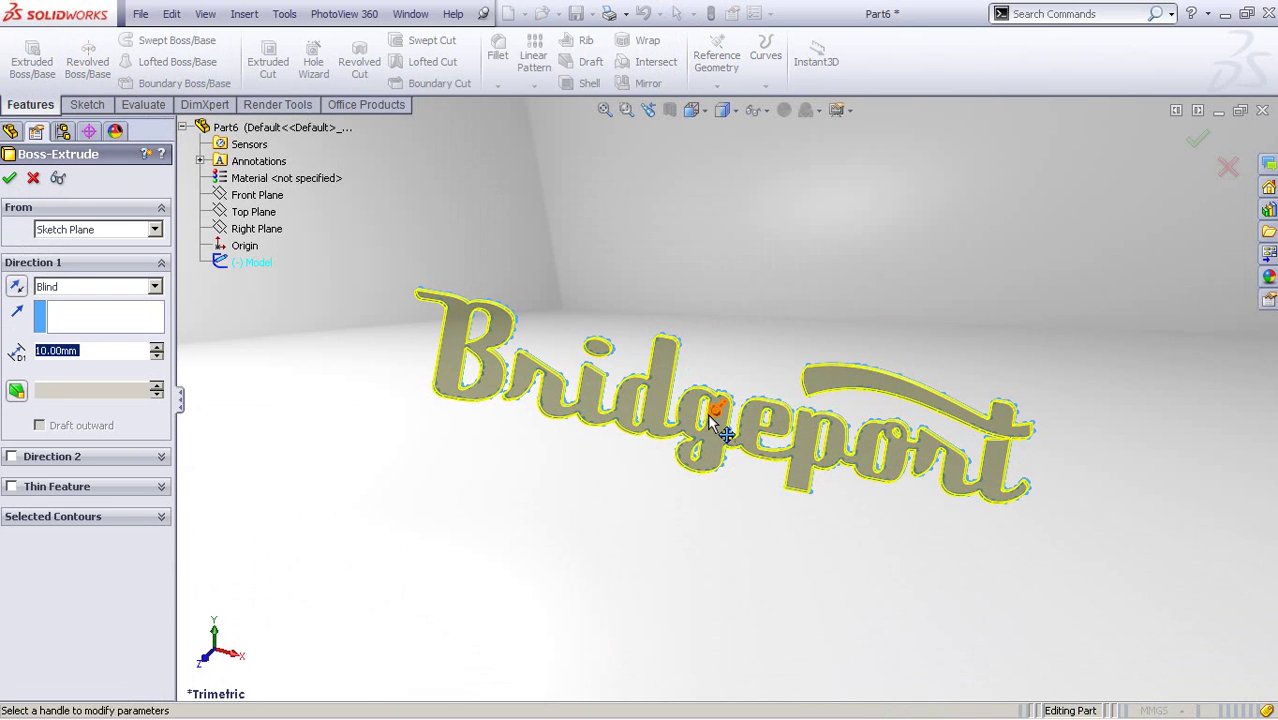
{"action": "left_click", "coordinate": [717, 418]}
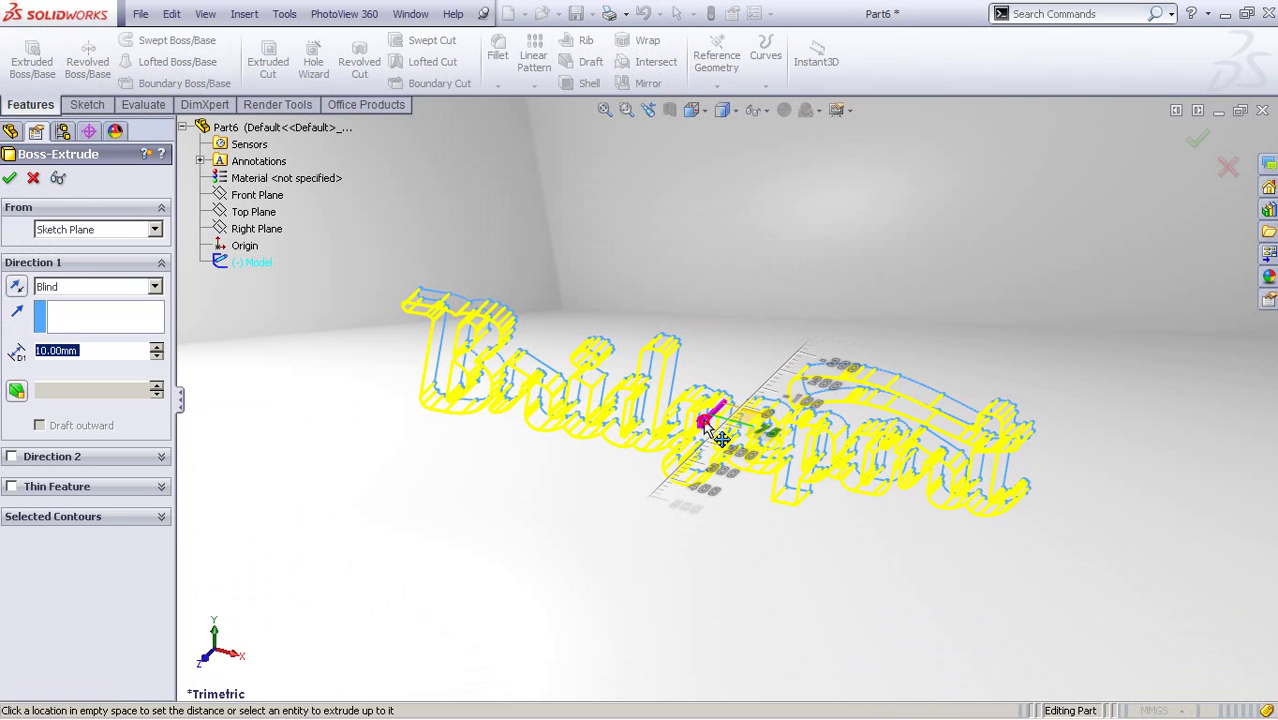
{"action": "left_click", "coordinate": [1041, 351]}
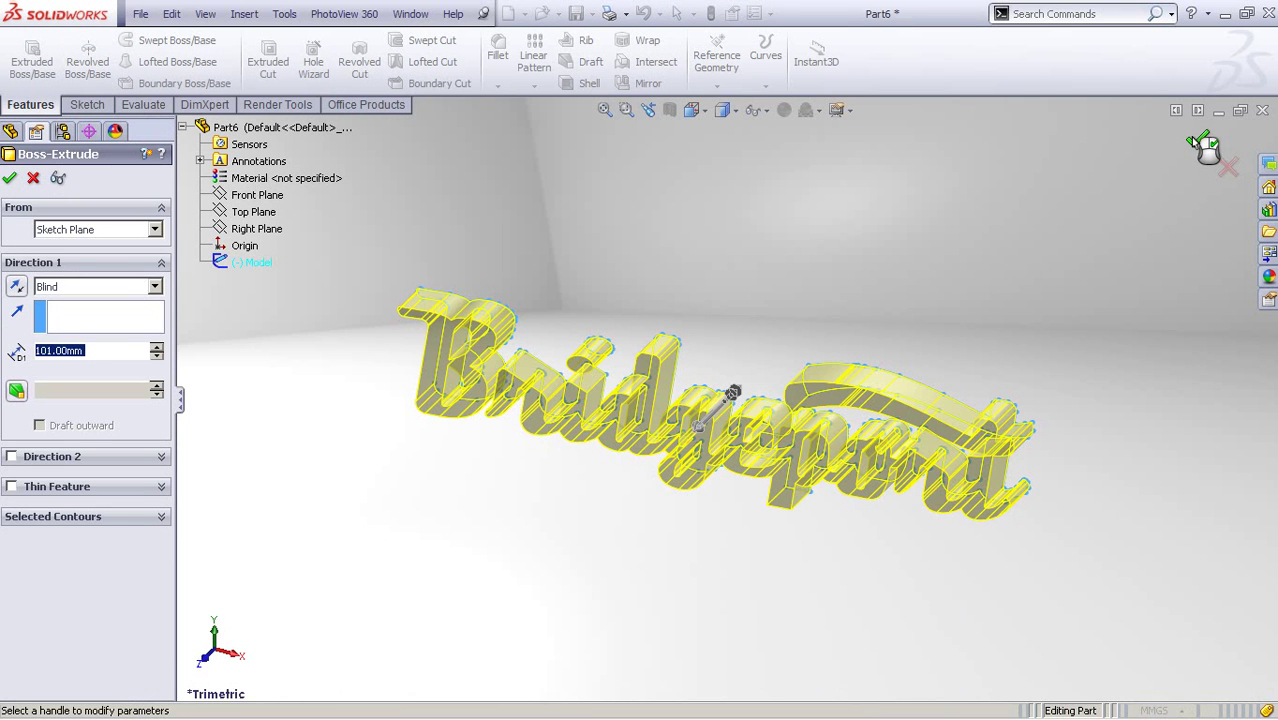
{"action": "left_click", "coordinate": [1191, 137]}
{"action": "left_click_drag", "start_coordinate": [705, 531], "coordinate": [887, 516]}
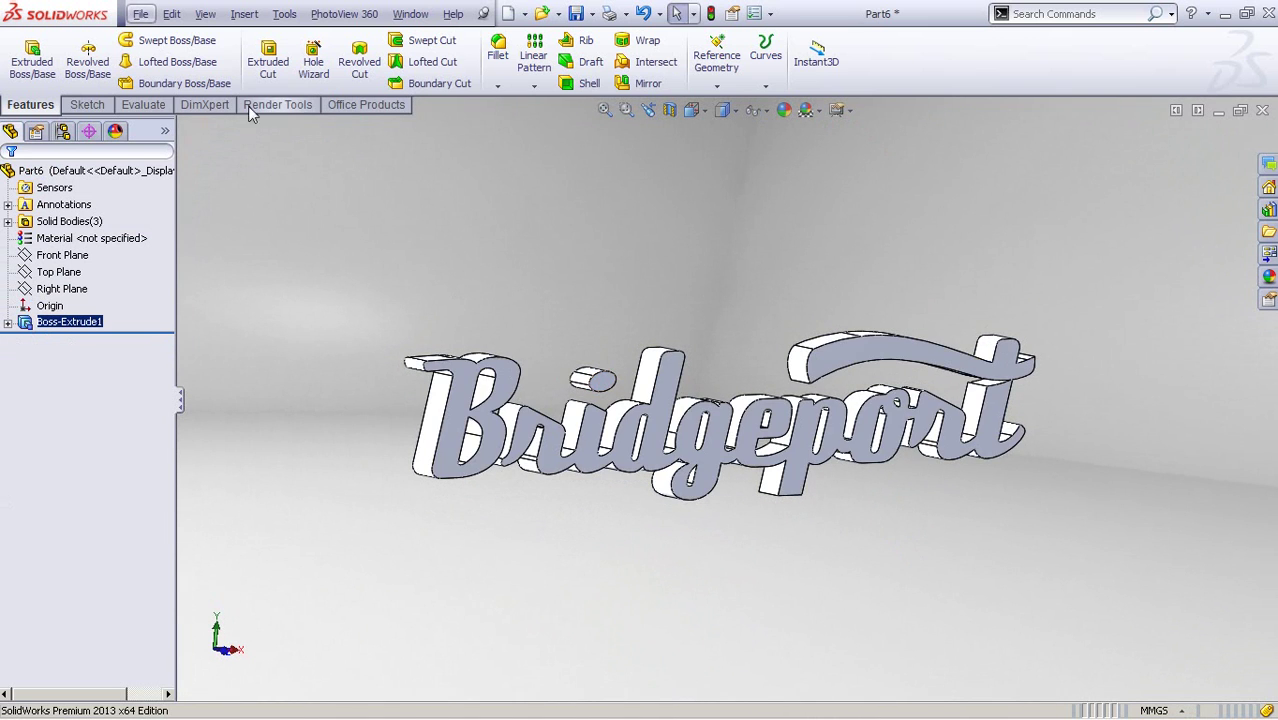
Save the extruded lettering to the Desktop as Part6.SLDPRT in Part (*.prt;*.sldprt) format.
{"action": "left_click", "coordinate": [141, 14]}
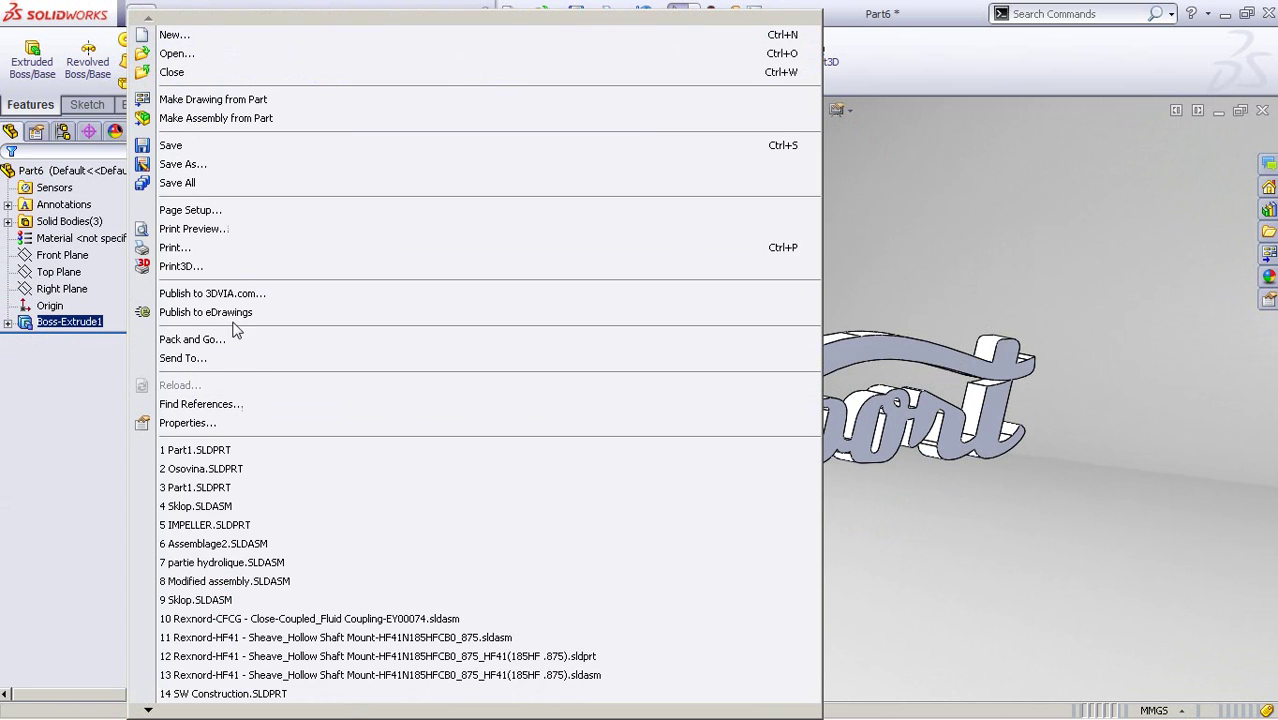
{"action": "left_click", "coordinate": [215, 164]}
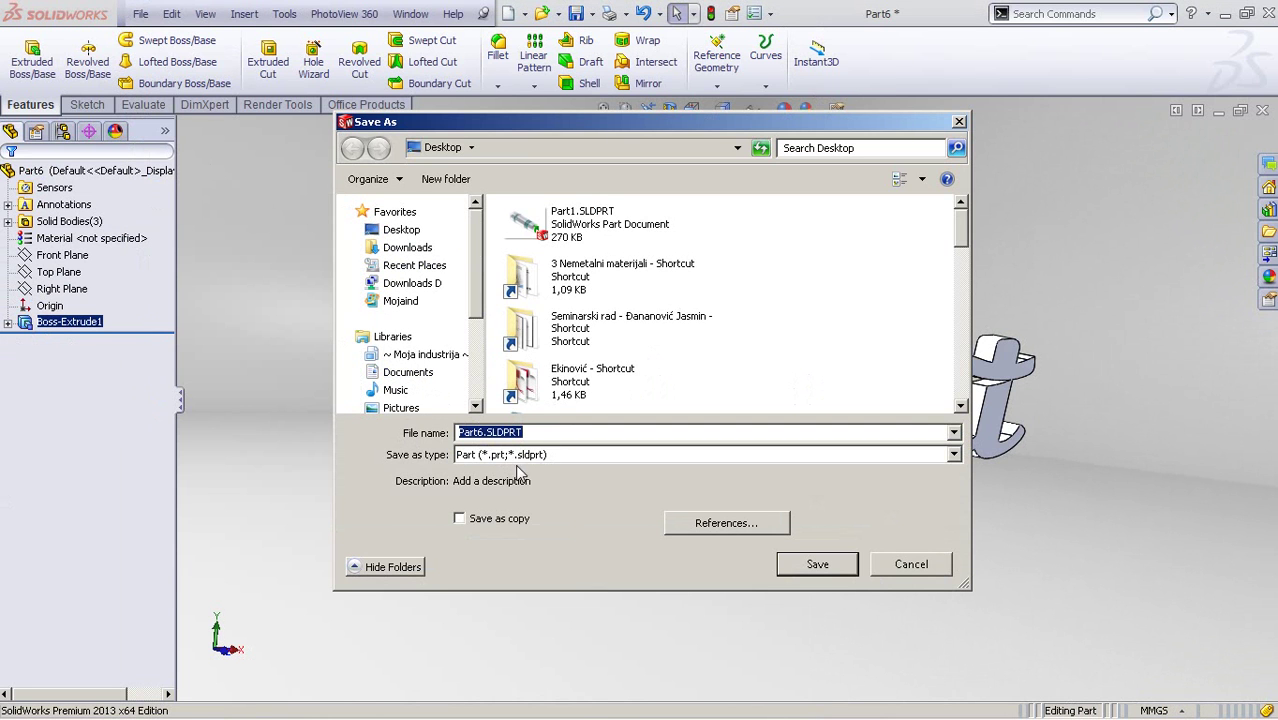
{"action": "left_click_drag", "start_coordinate": [487, 432], "coordinate": [549, 430]}
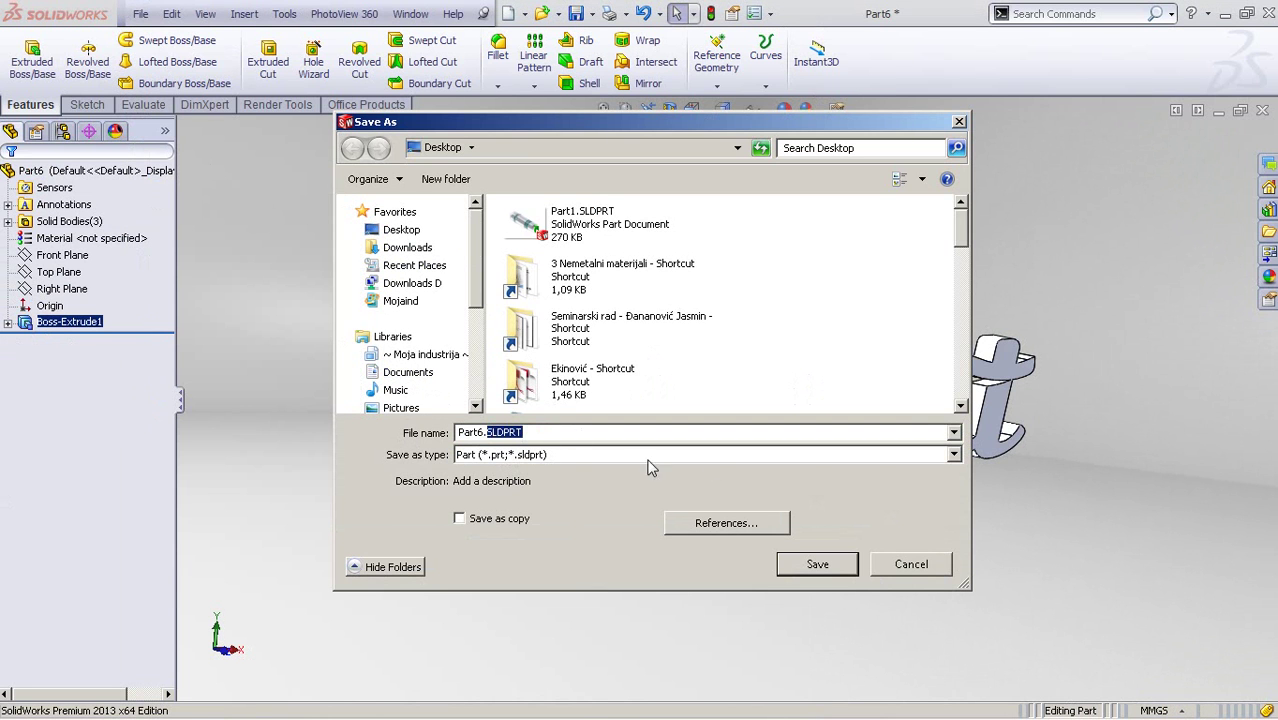
{"action": "left_click", "coordinate": [953, 454]}
{"action": "left_click", "coordinate": [953, 455]}
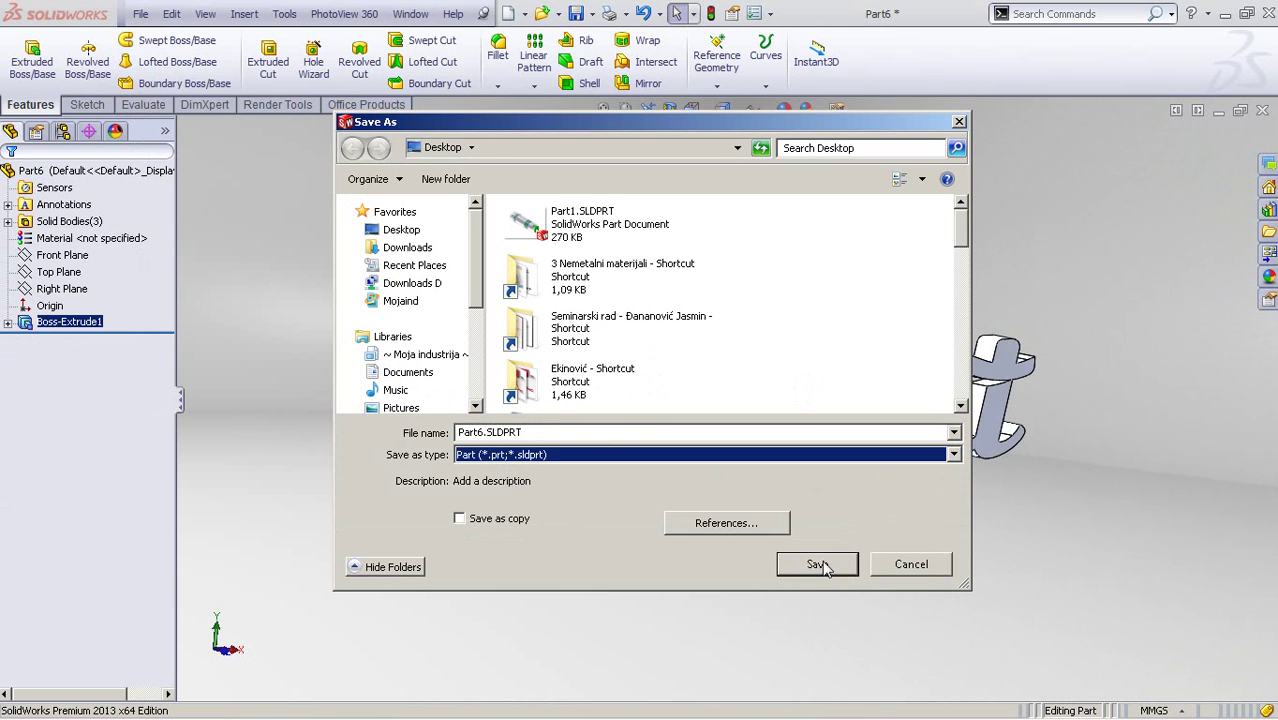
{"action": "left_click", "coordinate": [819, 565]}
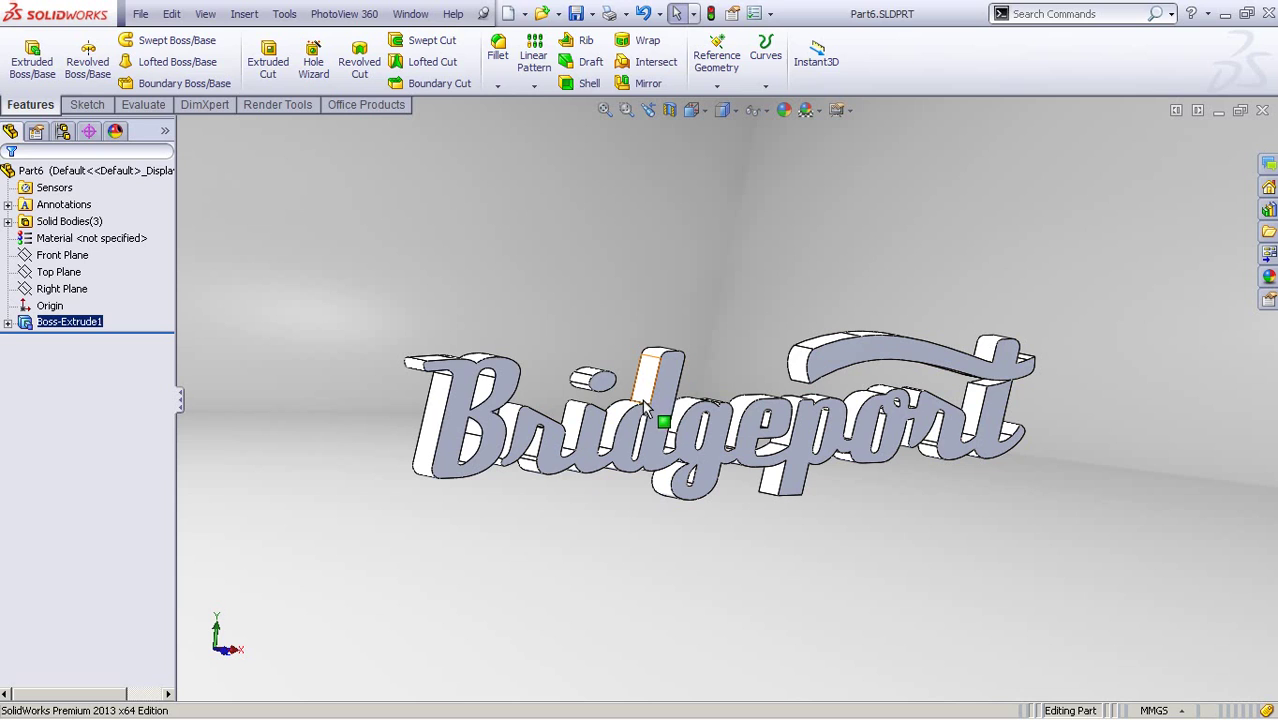
Show the desktop, start KeyShot 4 and cycle through the open program windows.
{"action": "key", "text": "super+d"}
{"action": "left_click", "coordinate": [38, 643]}
{"action": "left_click", "coordinate": [634, 490]}
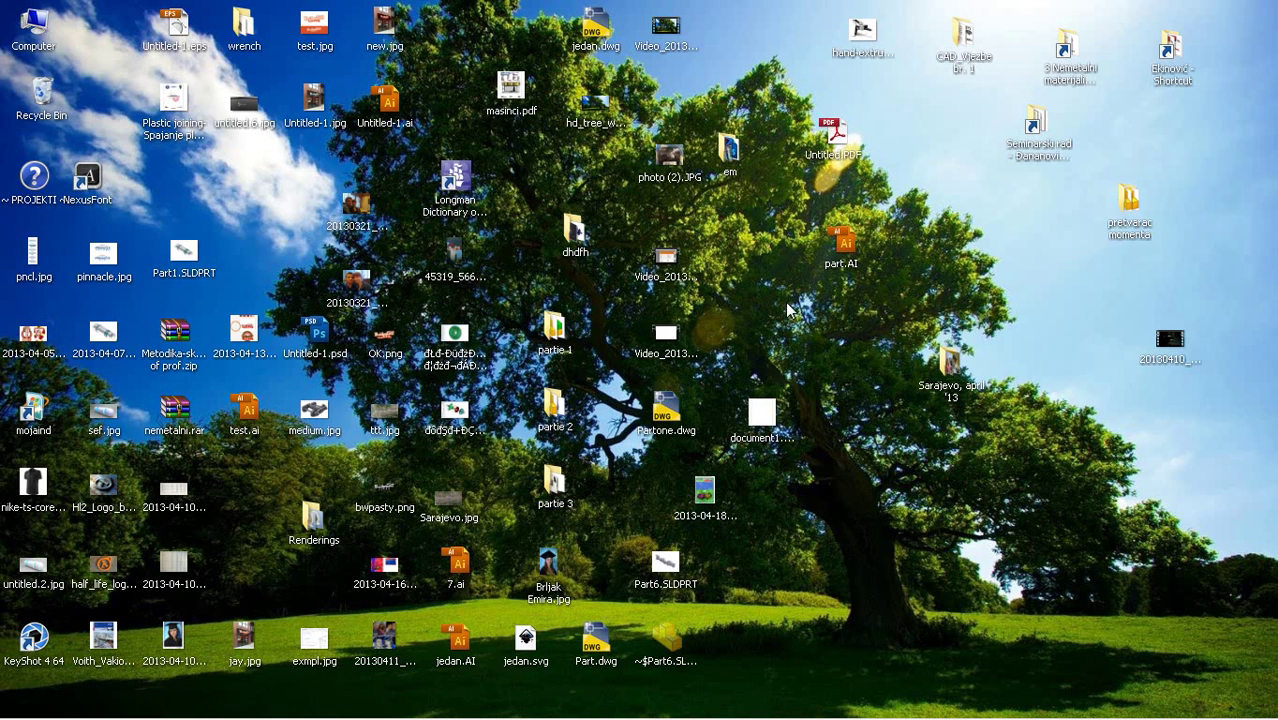
{"action": "key", "text": "alt+Tab"}
{"action": "key", "text": "alt+Tab"}
{"action": "key", "text": "alt+Tab"}
{"action": "key", "text": "alt+Tab"}
{"action": "key", "text": "alt+Tab"}
{"action": "key", "text": "alt+Tab"}
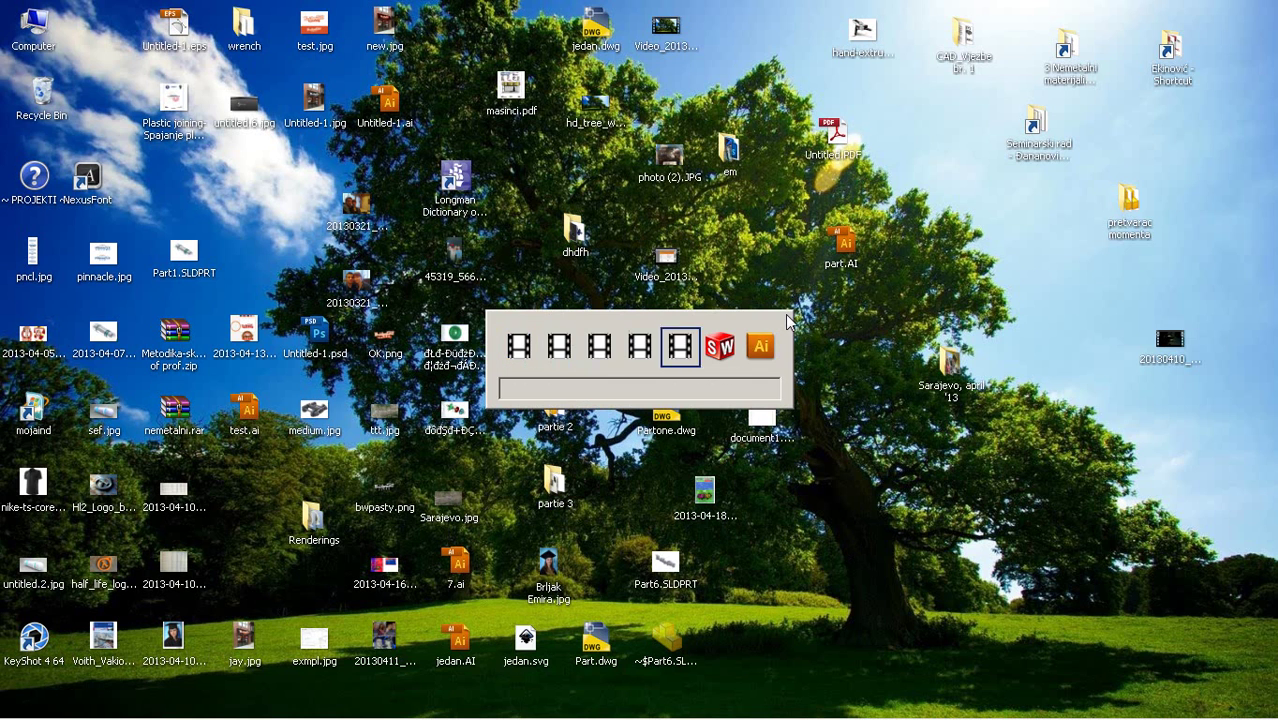